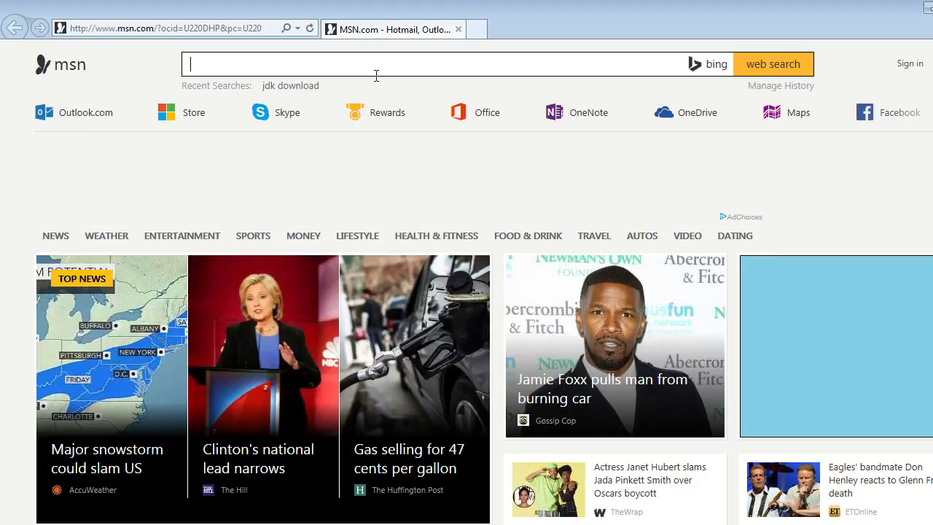
Search the web for "jdk download" and open Oracle's Java Platform (JDK) 8u65 / 8u66 download page.
text(download)
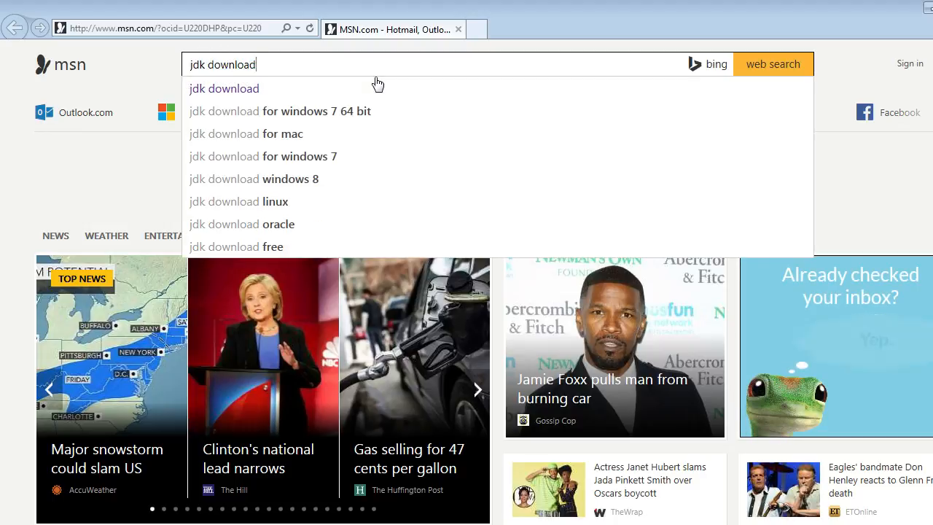
click(377, 86)
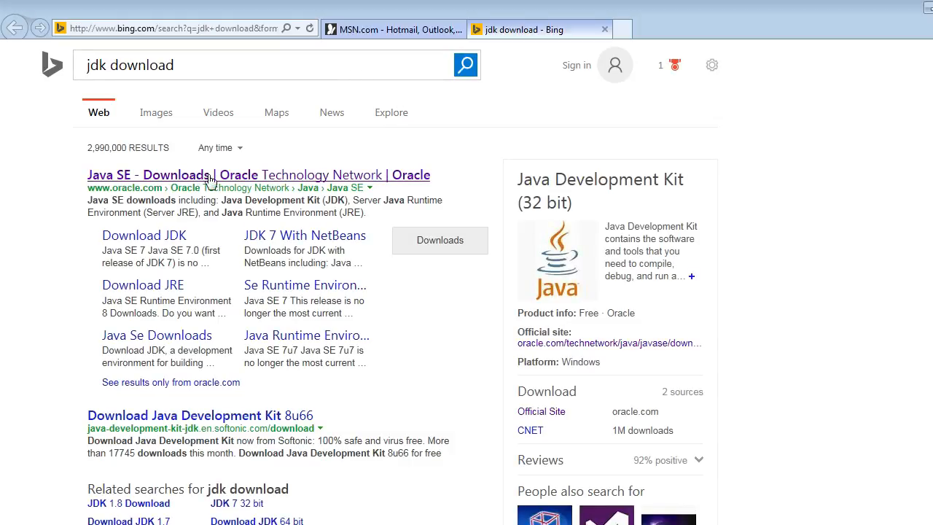
click(209, 176)
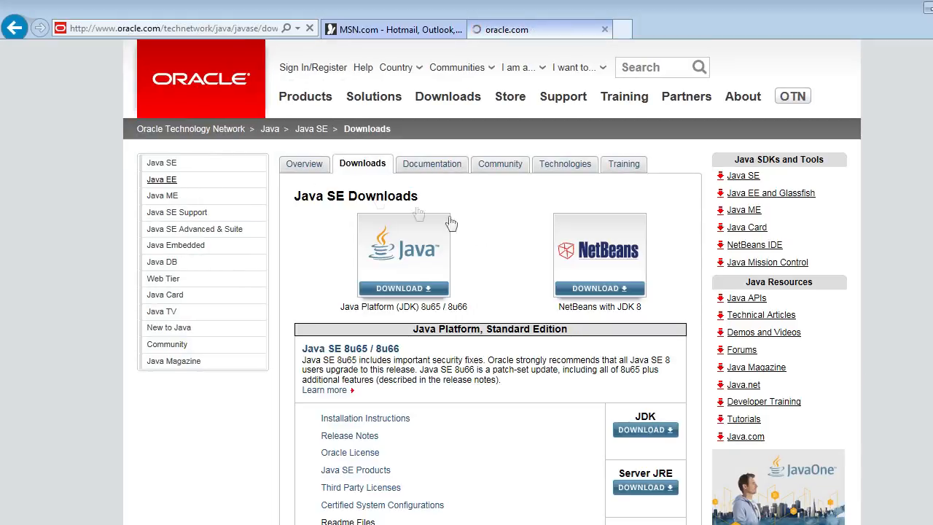
click(402, 264)
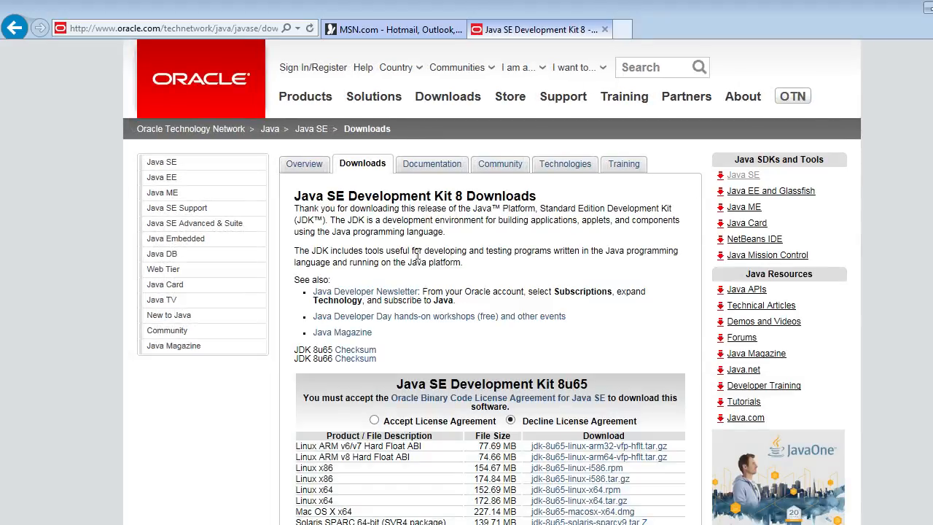
Accept the license agreement for Java SE Development Kit 8u65 and request the Windows x64 installer, jdk-8u65-windows-x64.exe.
click(375, 421)
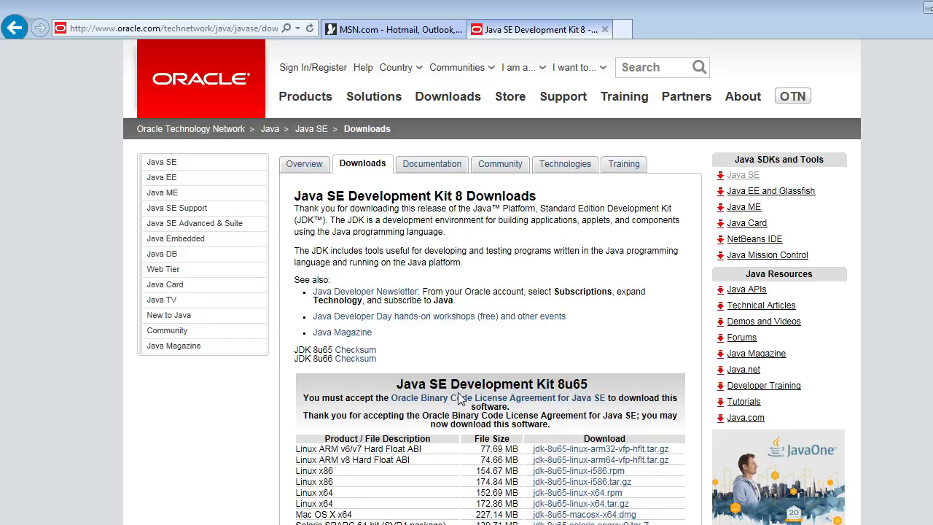
scroll(460, 398, down, 1)
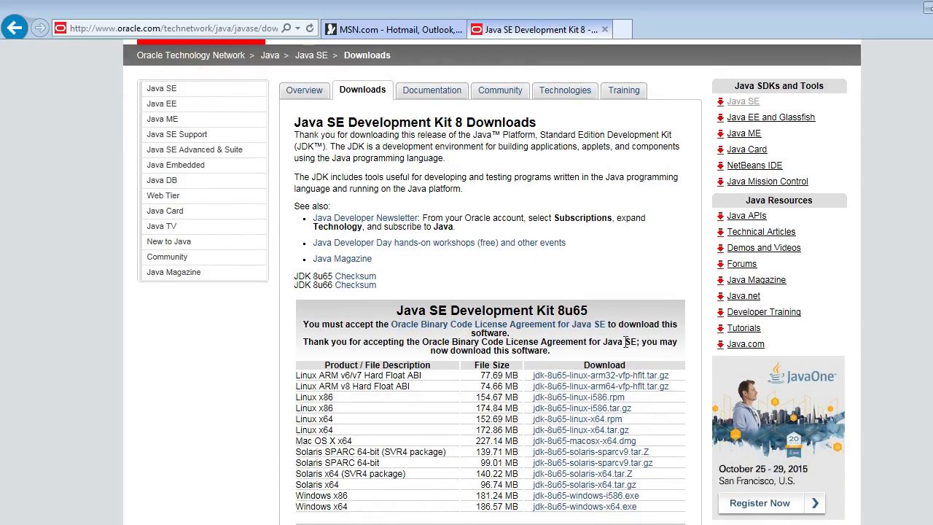
scroll(626, 342, down, 2)
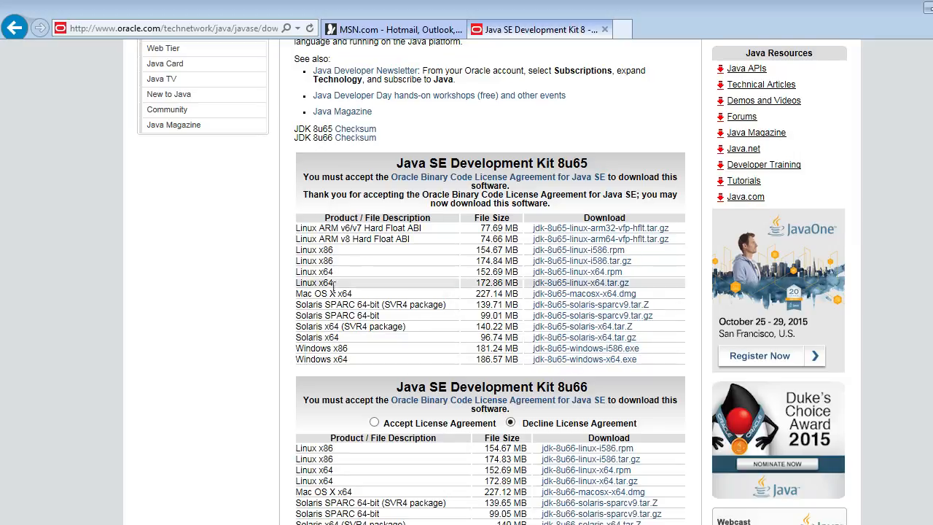
click(609, 364)
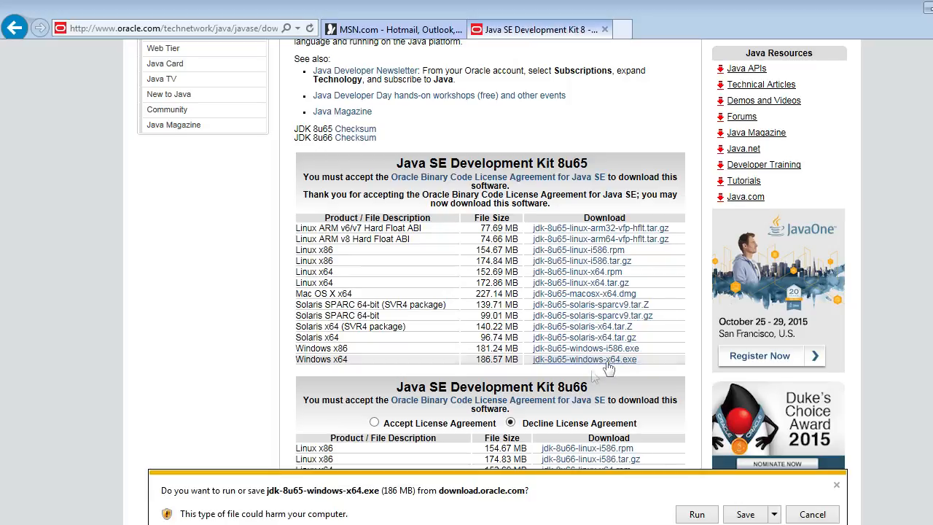
Try to save the jdk-8u65-windows-x64 installer in the Install folder on Local Disk (C:).
click(775, 515)
click(823, 497)
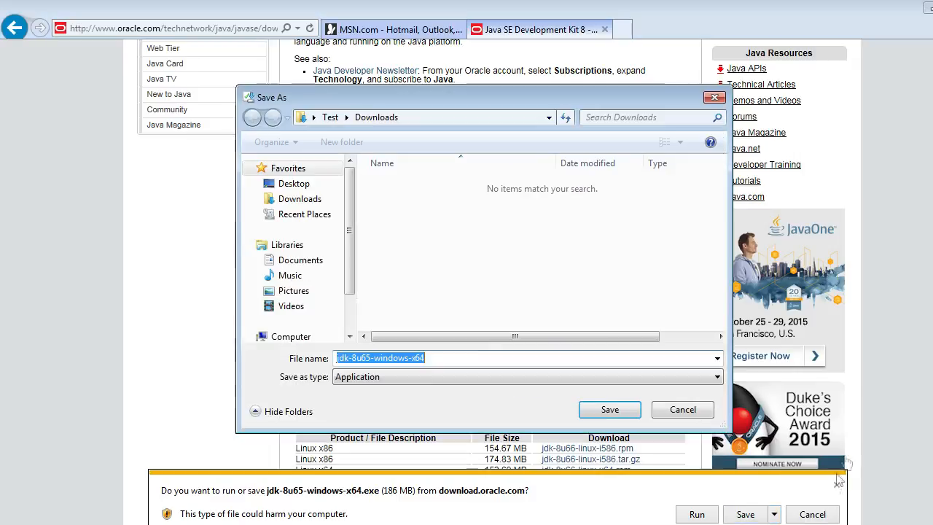
click(291, 336)
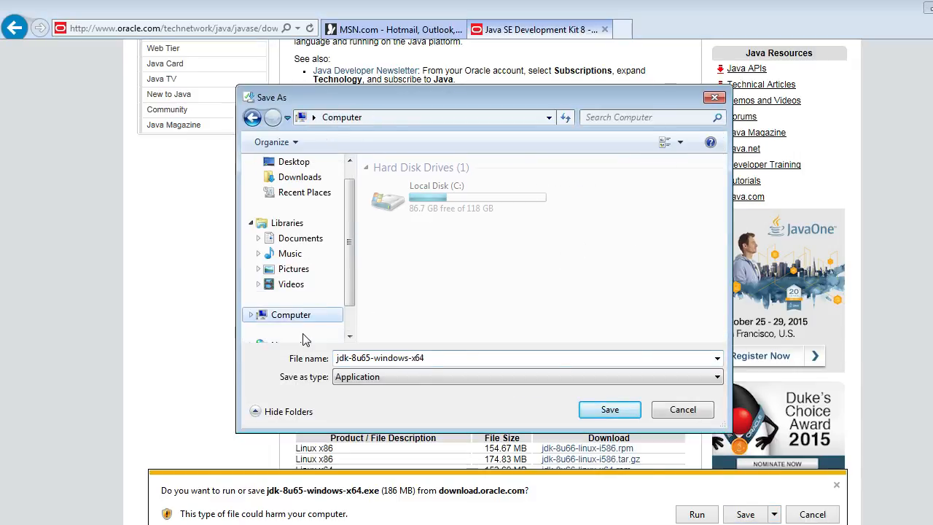
double_click(402, 204)
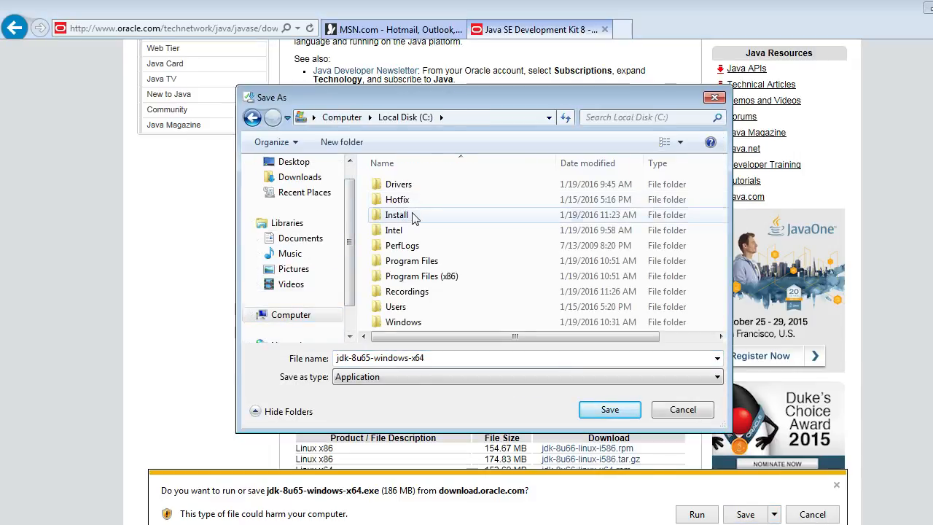
click(412, 217)
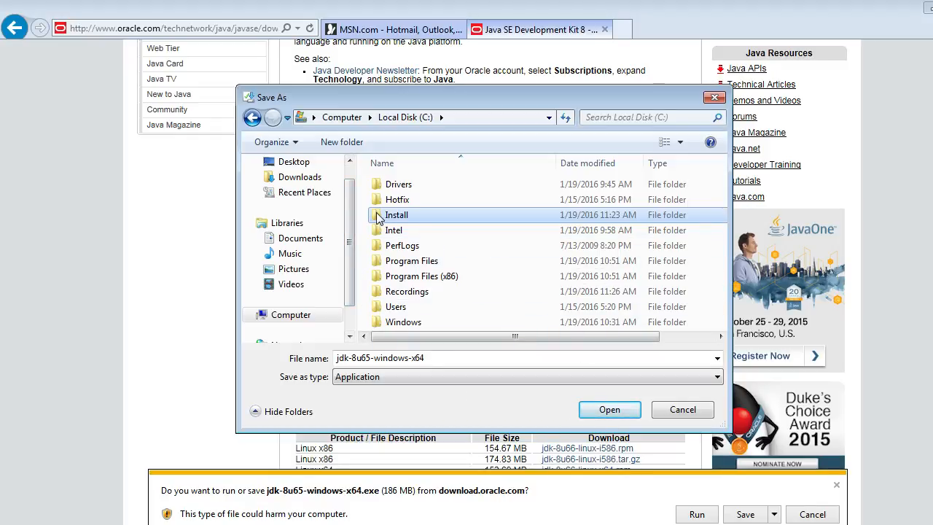
double_click(378, 219)
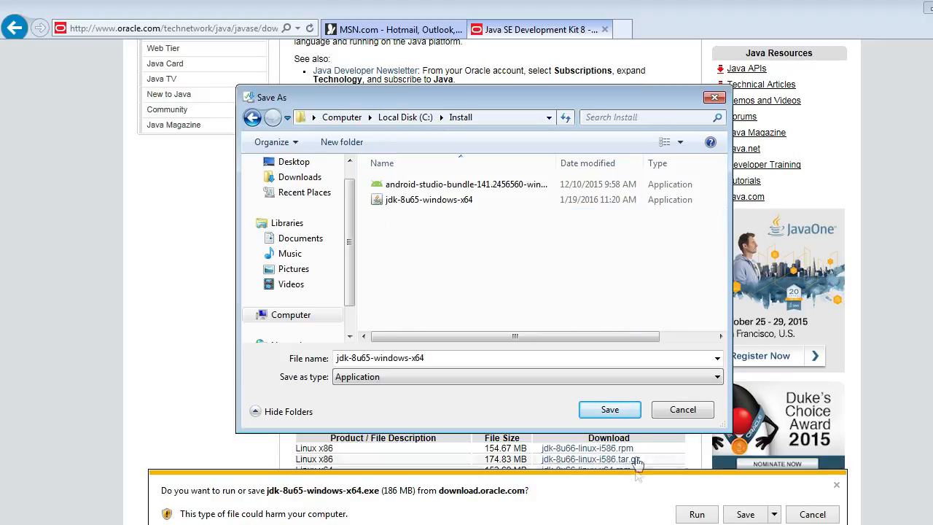
click(609, 411)
Decline replacing the existing JDK installer and cancel its download.
click(588, 282)
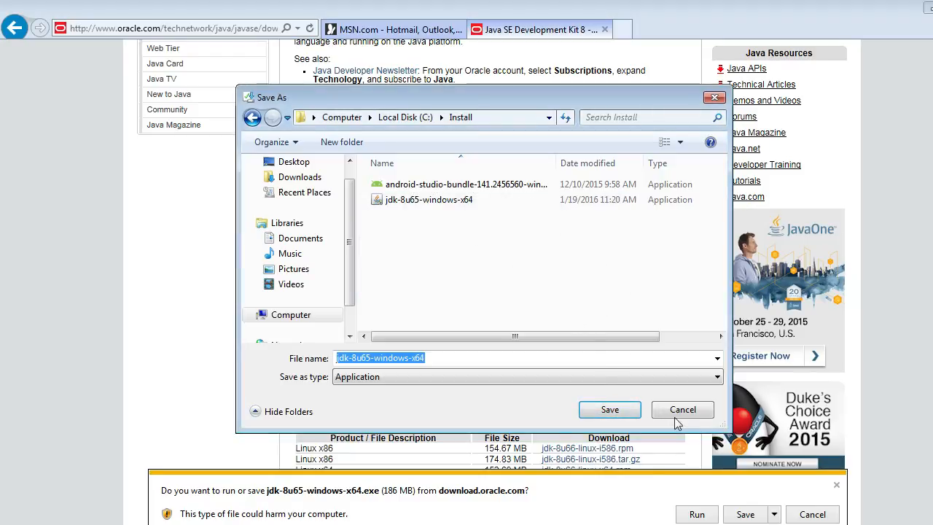
click(683, 410)
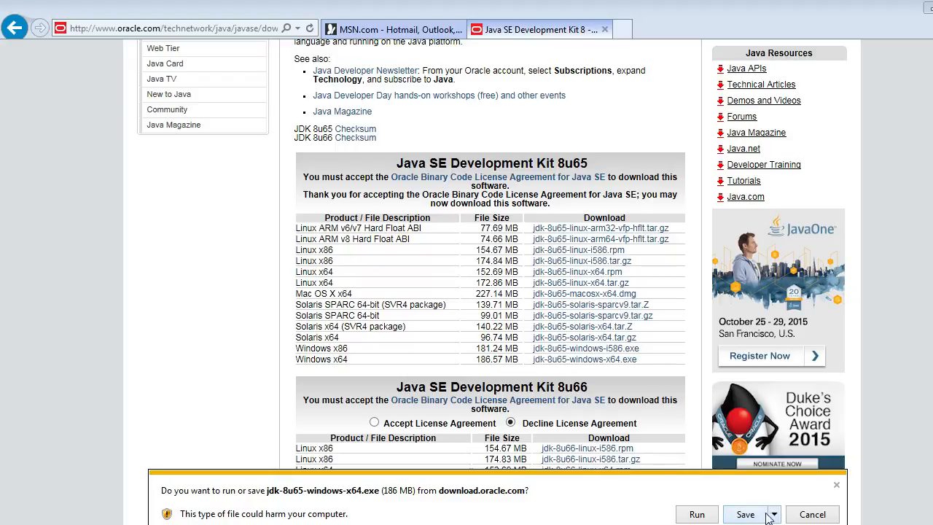
click(811, 514)
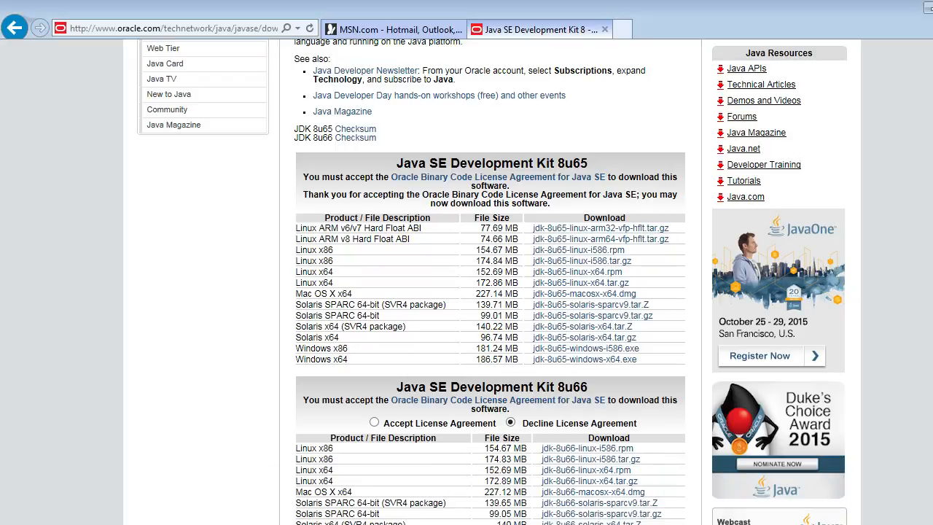
Search for google.com in a separate browser tab and open the Google home page.
scroll(490, 292, up, 3)
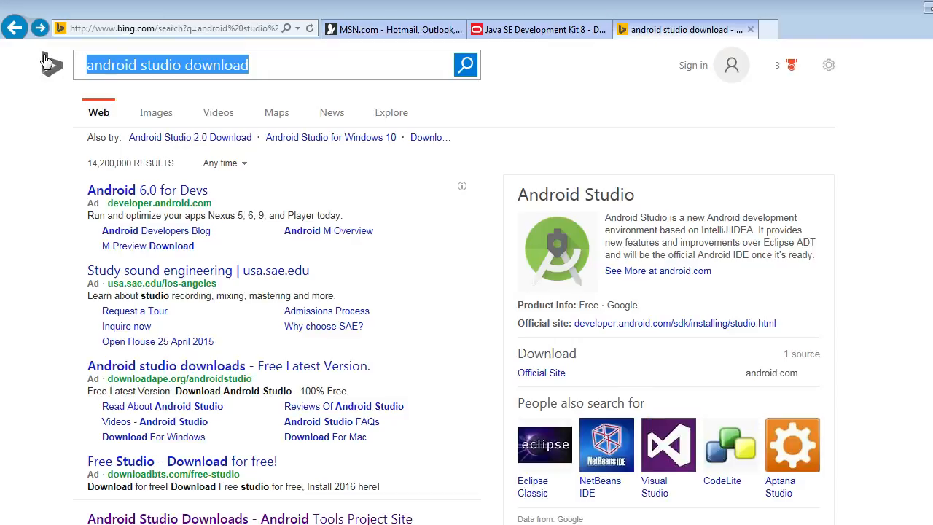
text(google.com)
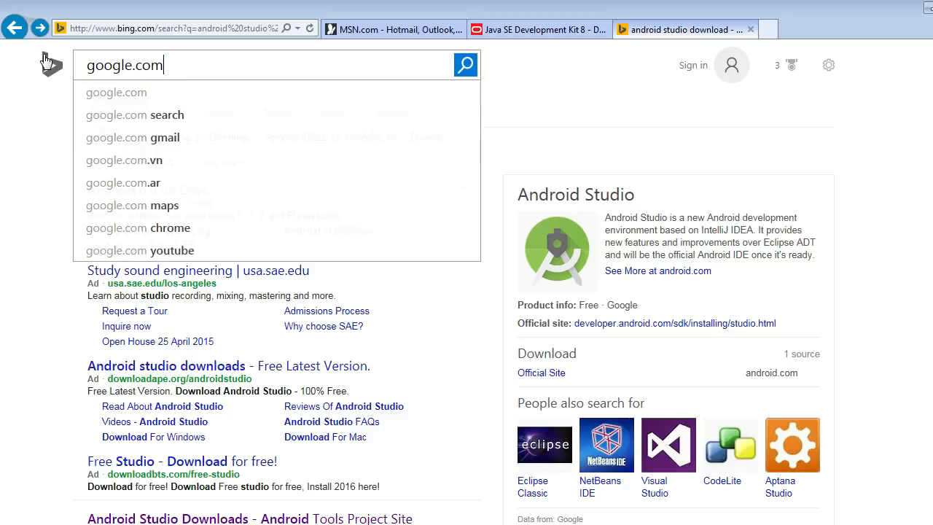
key(Return)
click(113, 179)
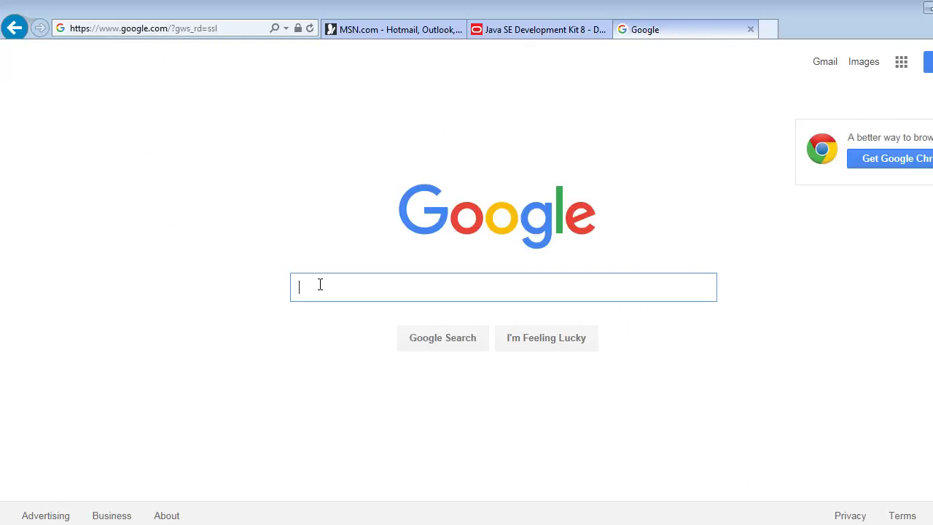
Search Google for "android studio download" and open the Download Android Studio and SDK Tools page on developer.android.com.
text(android stu)
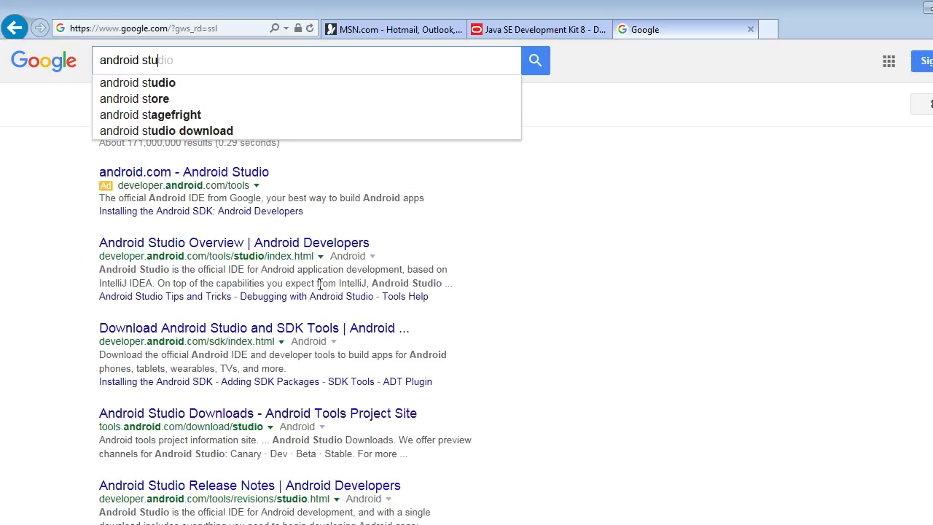
text(dio download)
key(Return)
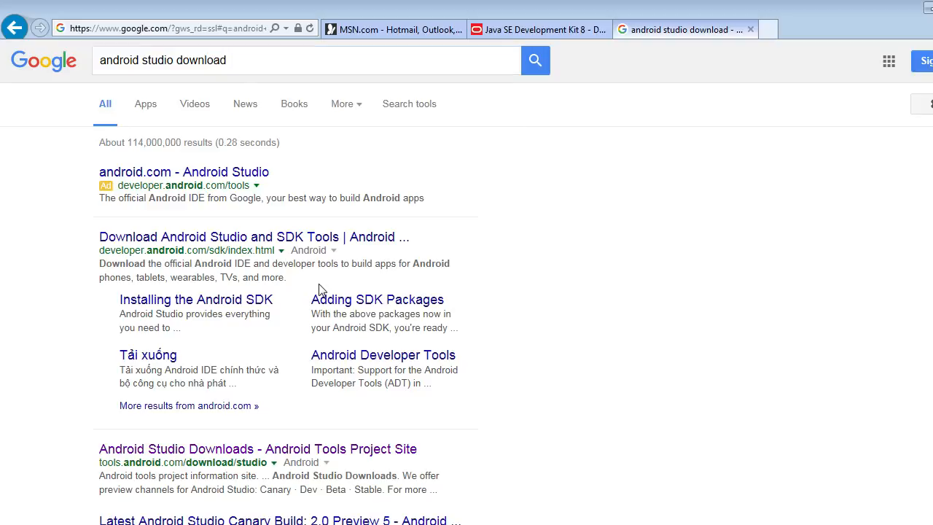
click(222, 237)
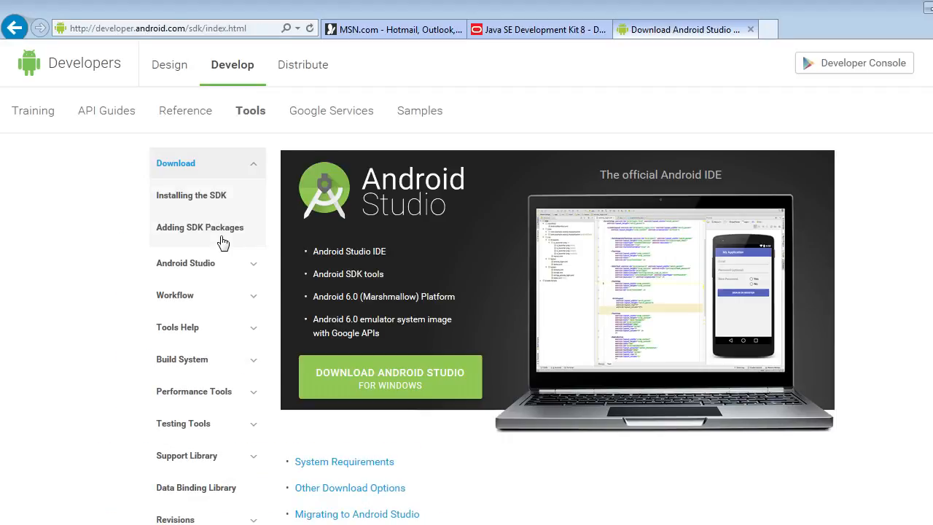
Agree to the Android Studio terms and conditions and request the Android Studio download for Windows.
click(412, 384)
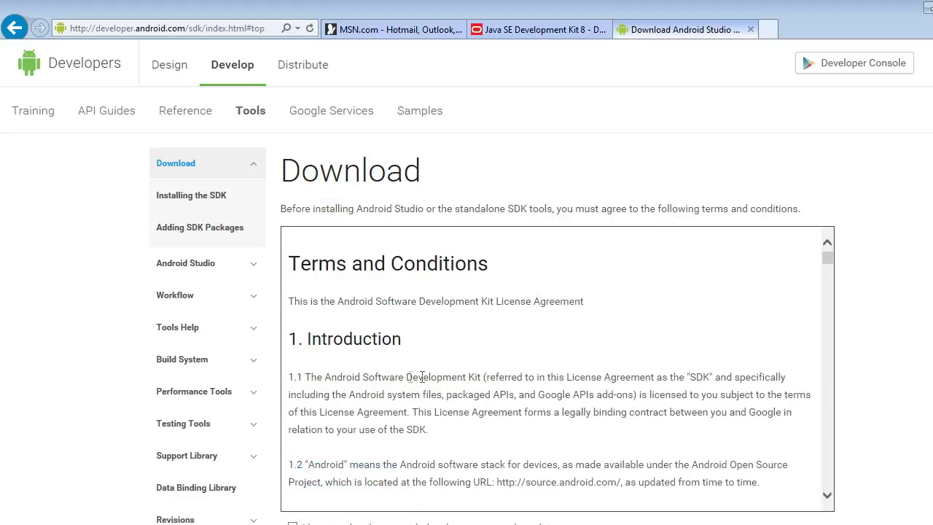
drag(827, 257, 828, 501)
scroll(799, 469, down, 1)
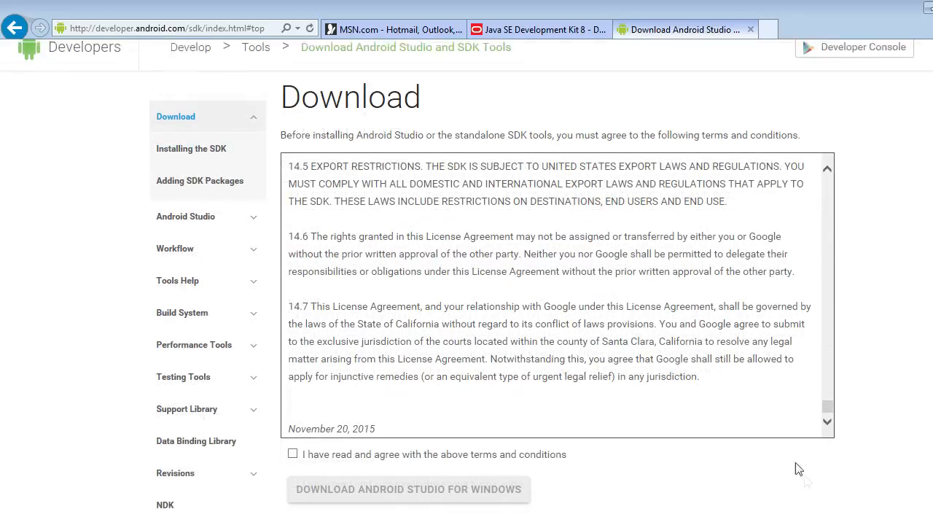
scroll(798, 469, down, 1)
click(292, 383)
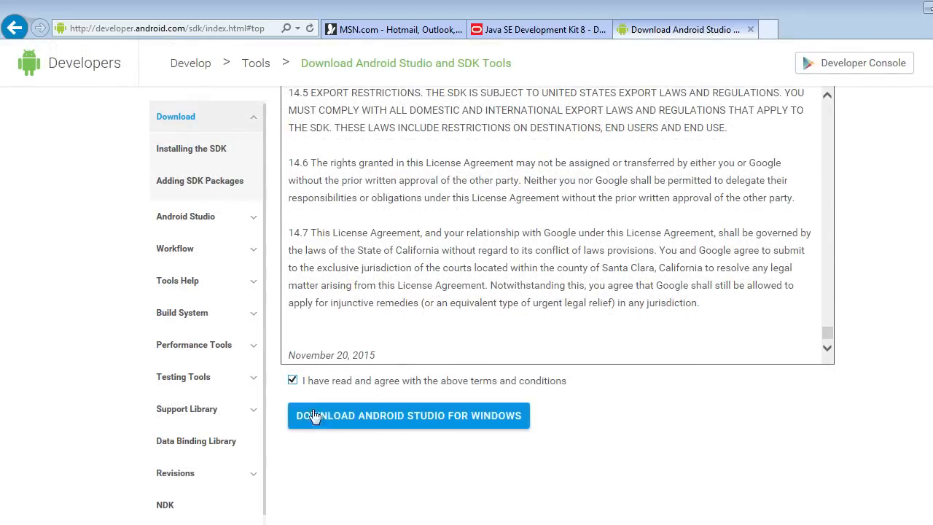
click(402, 422)
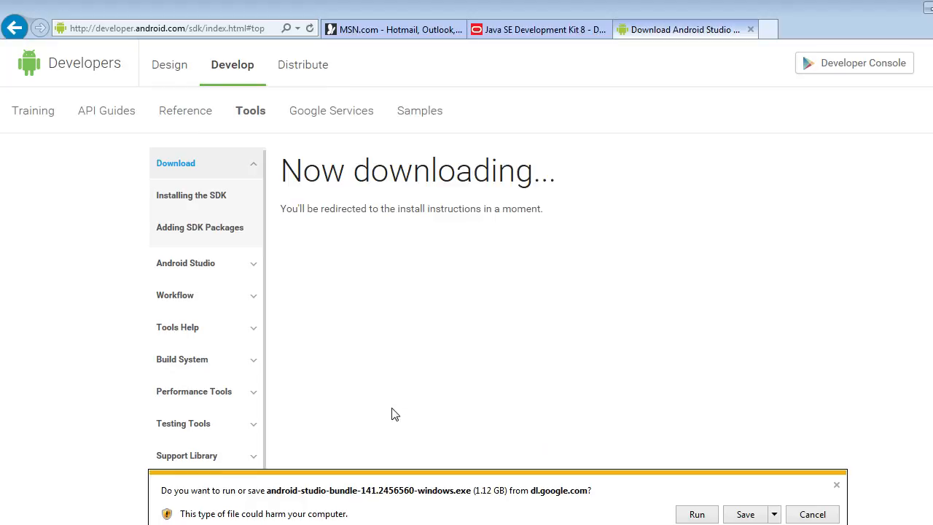
Try to save android-studio-bundle-141.2456560-windows in the Install folder on Local Disk (C:).
click(774, 514)
click(813, 496)
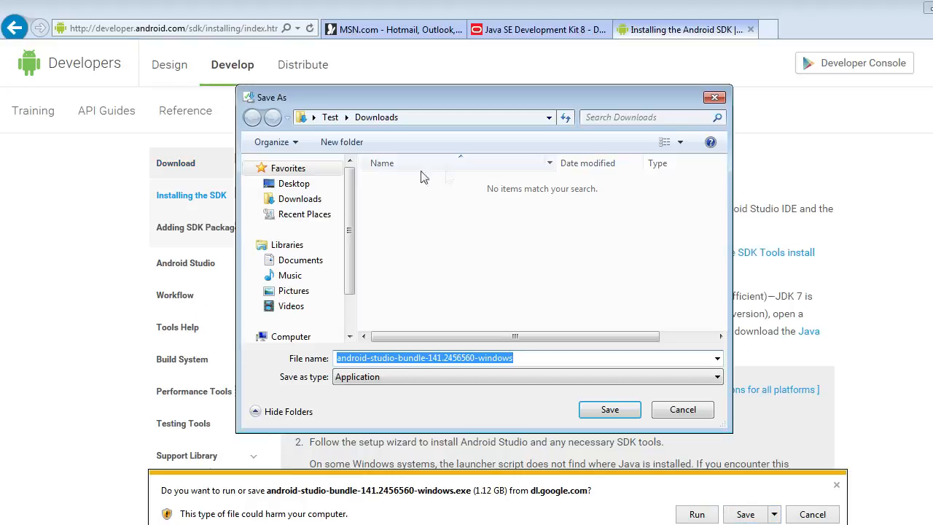
drag(354, 267, 350, 314)
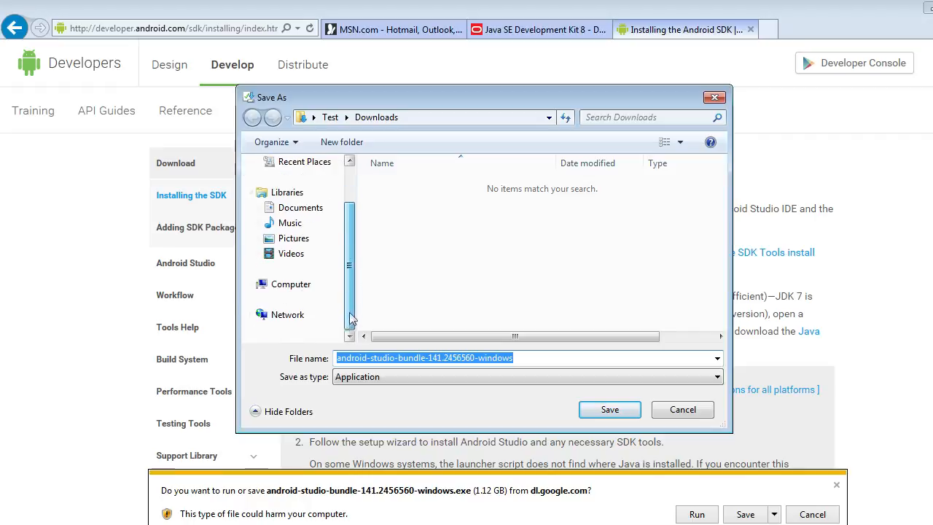
click(292, 284)
double_click(412, 213)
double_click(413, 217)
click(452, 187)
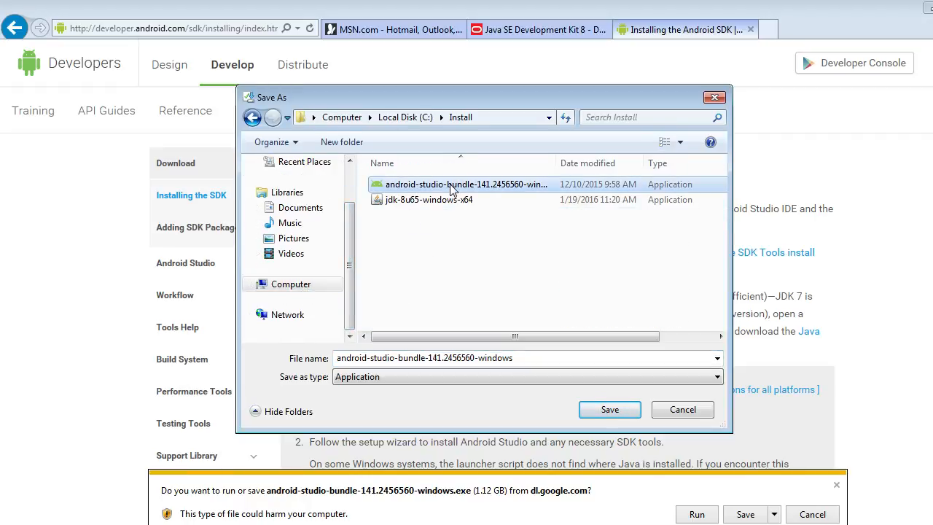
click(615, 410)
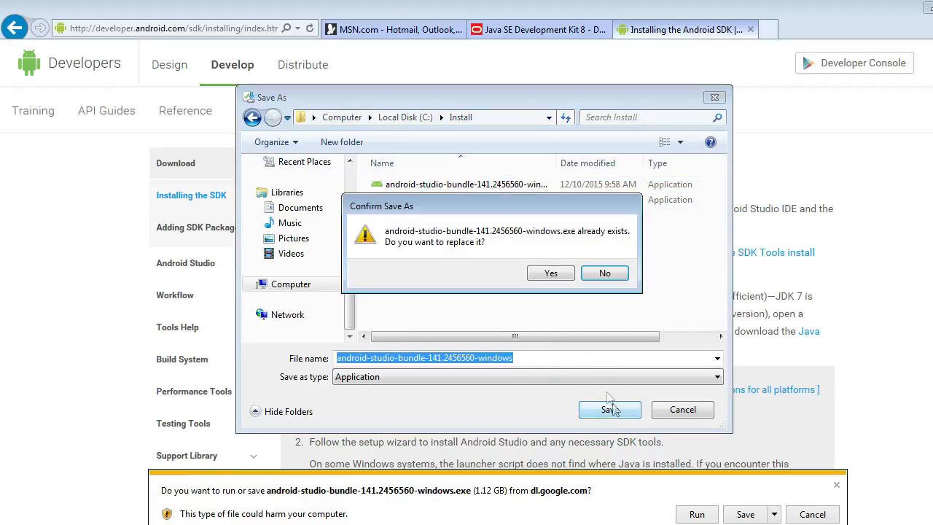
Decline replacing the existing Android Studio installer and cancel its download.
click(608, 273)
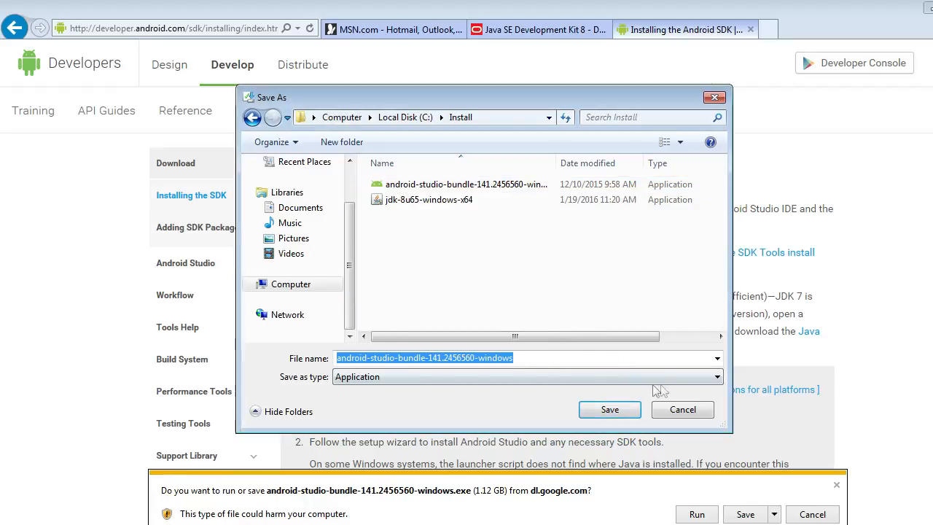
click(694, 413)
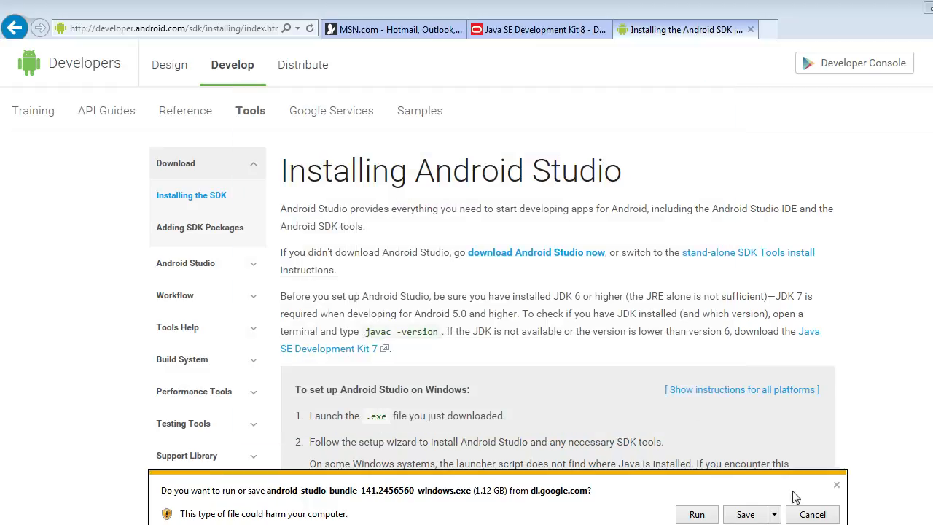
click(813, 514)
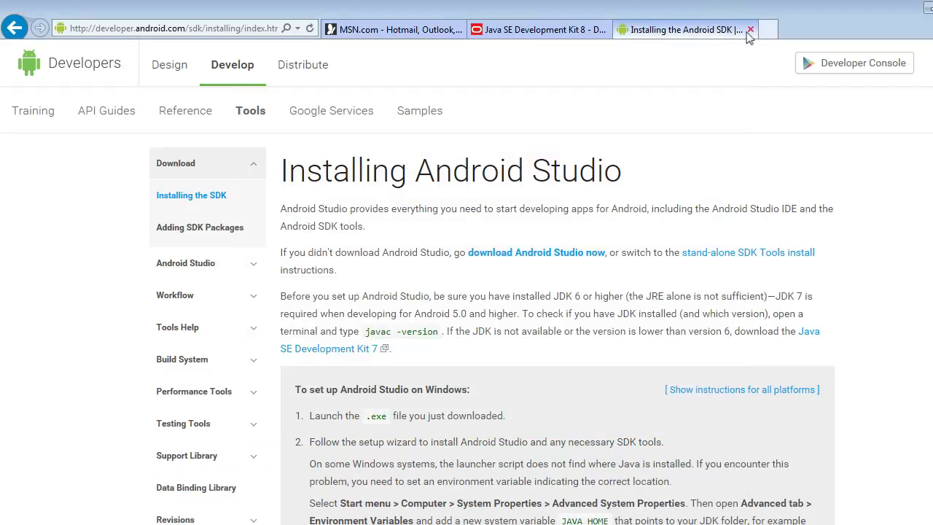
Close the browser together with all its open tabs.
key(alt+F4)
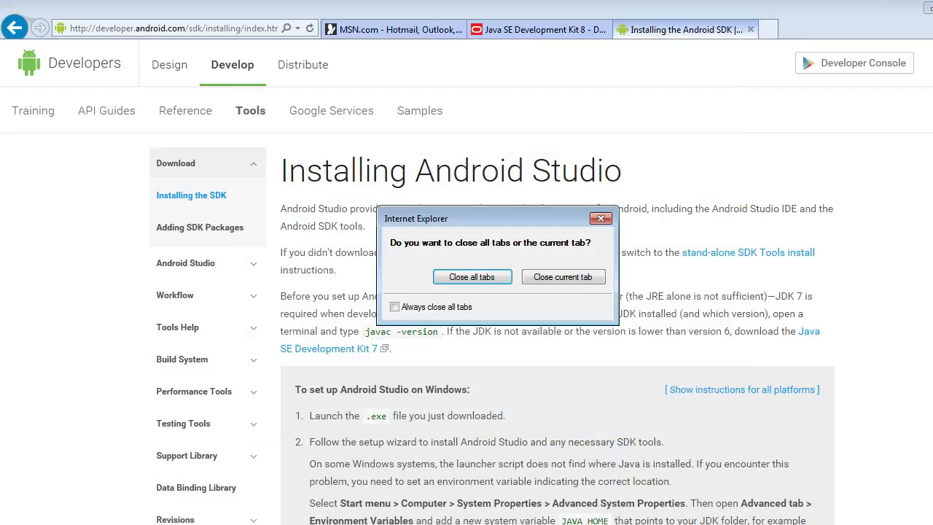
click(473, 278)
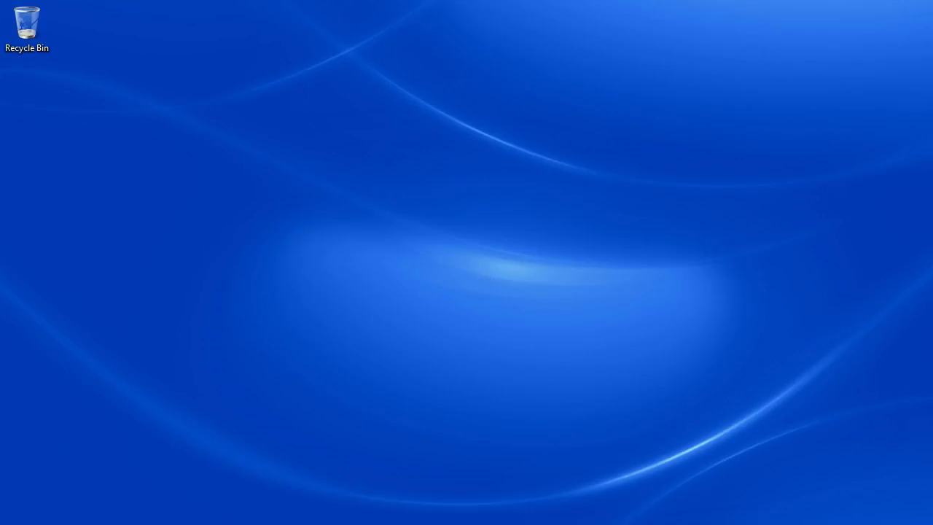
Open the Install folder on Local Disk (C:), then move its window and make it wider and shorter.
key(super)
click(228, 356)
double_click(199, 116)
double_click(193, 142)
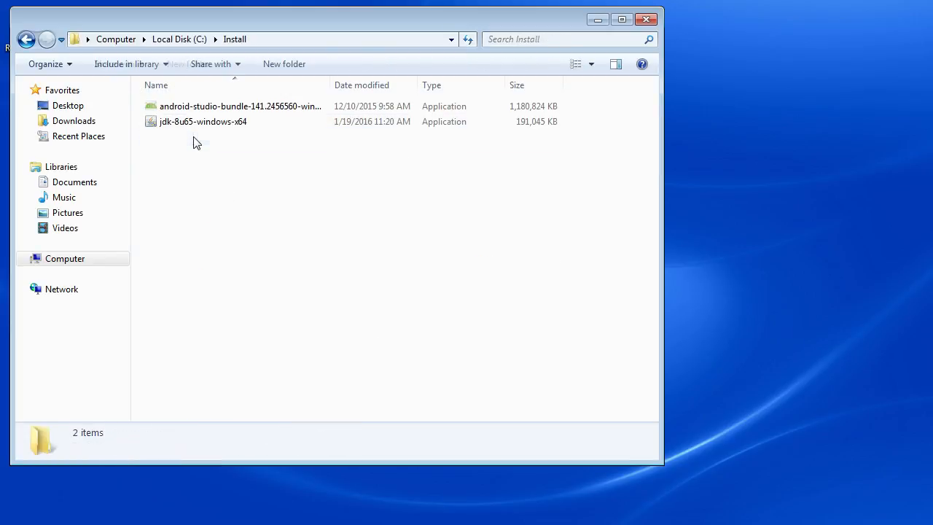
drag(360, 25, 411, 26)
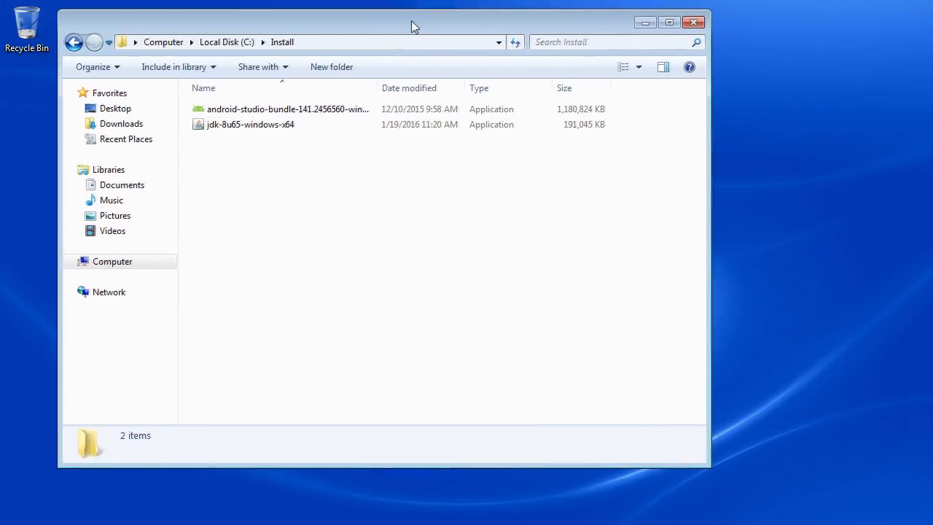
drag(708, 464, 760, 184)
Run the jdk-8u65-windows-x64 installer and install the JDK and JRE with the default features and destination folders.
click(234, 126)
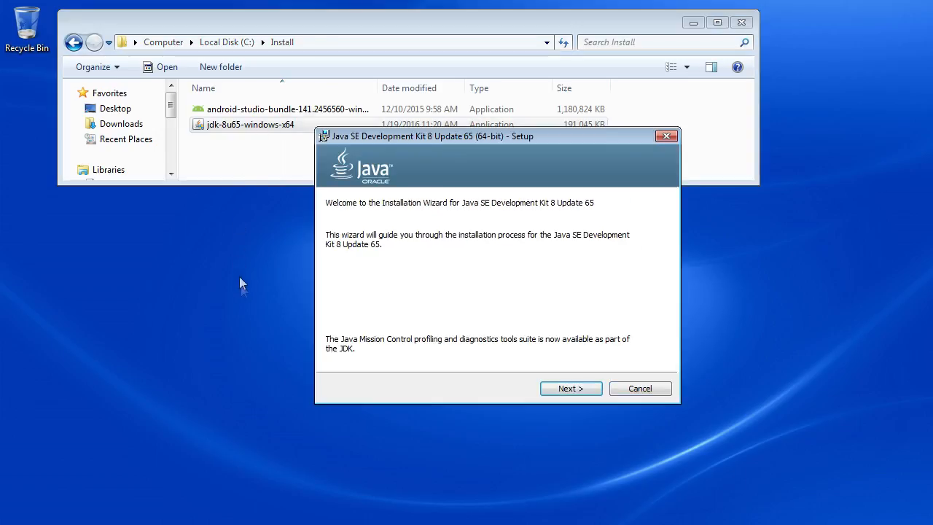
click(578, 390)
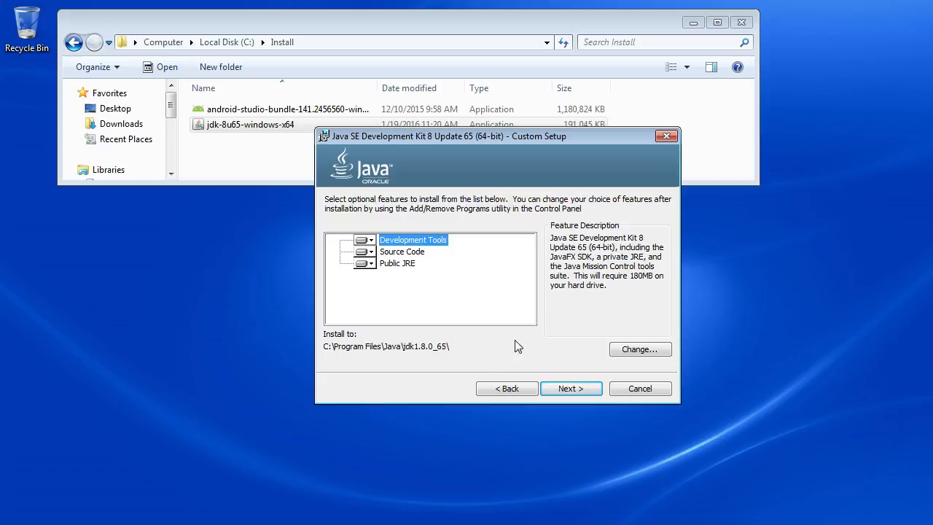
click(569, 388)
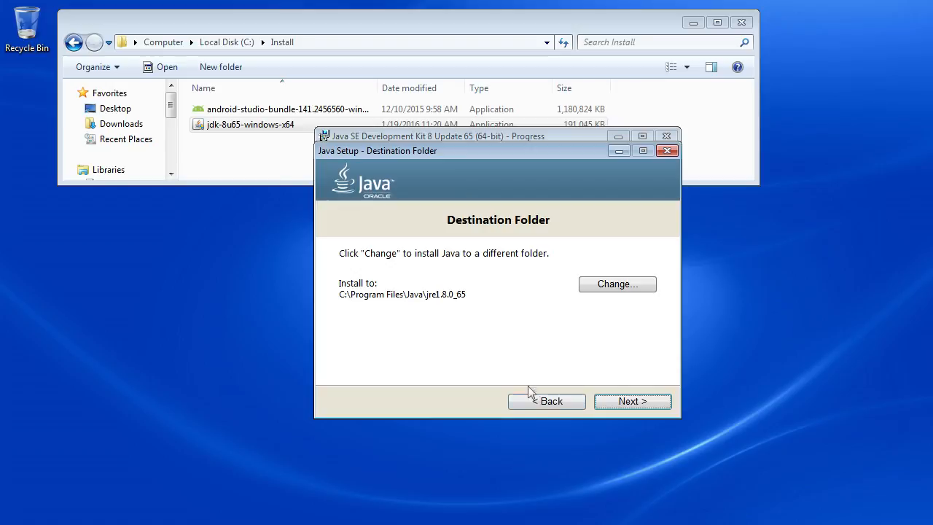
click(629, 408)
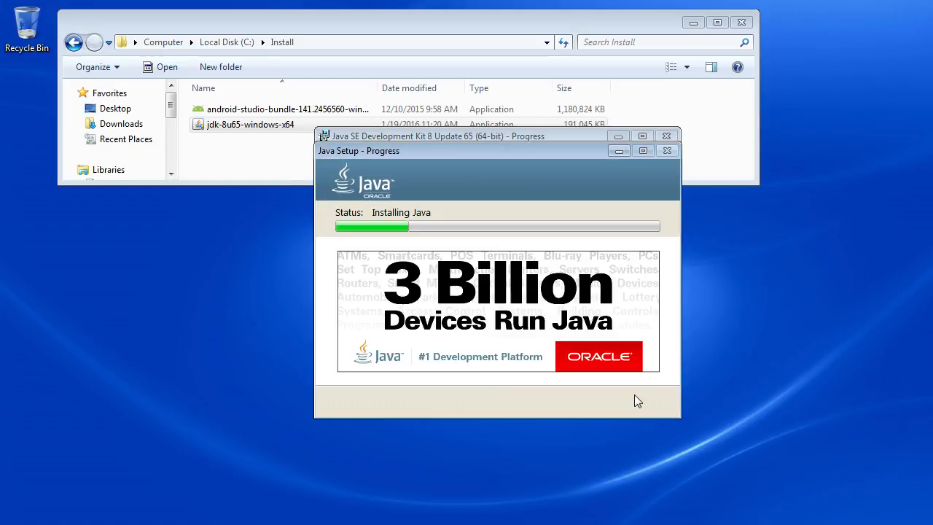
click(575, 390)
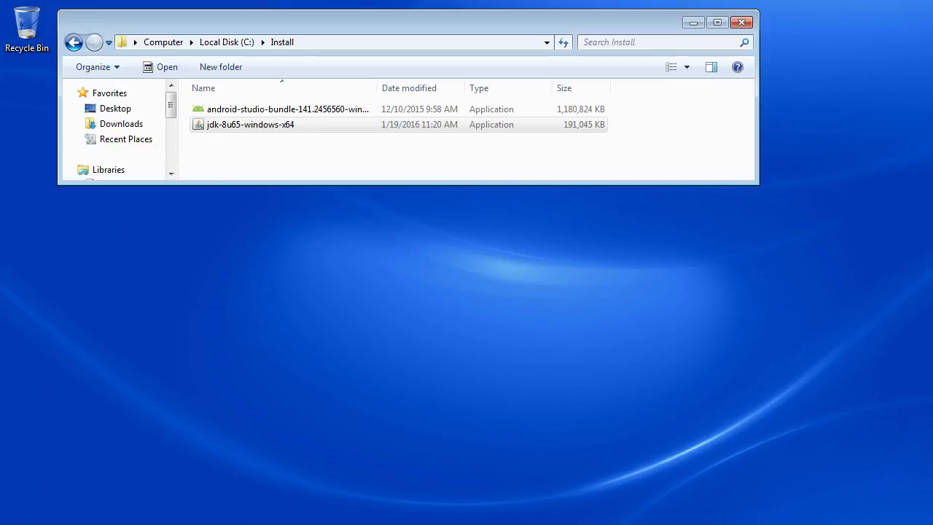
Open the jdk1.8.0_65 folder under C:\Program Files\Java in a maximized window.
click(20, 524)
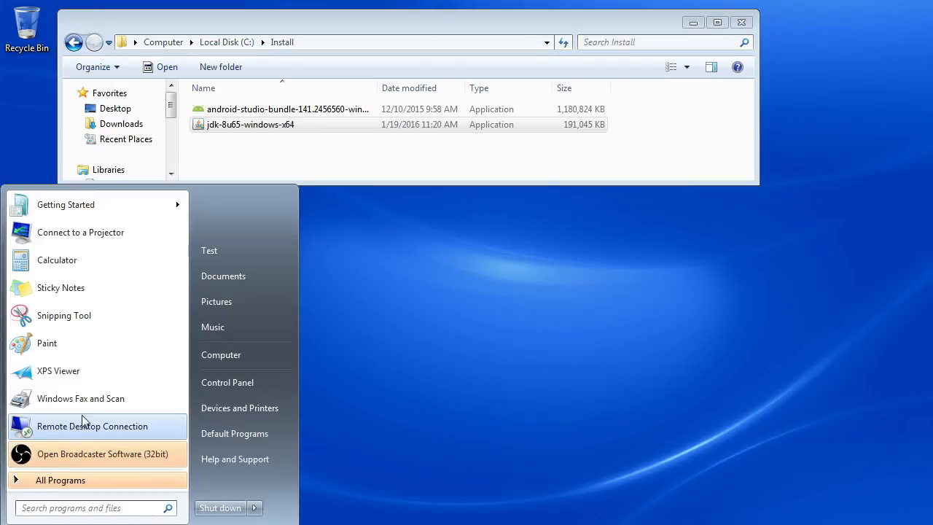
click(251, 355)
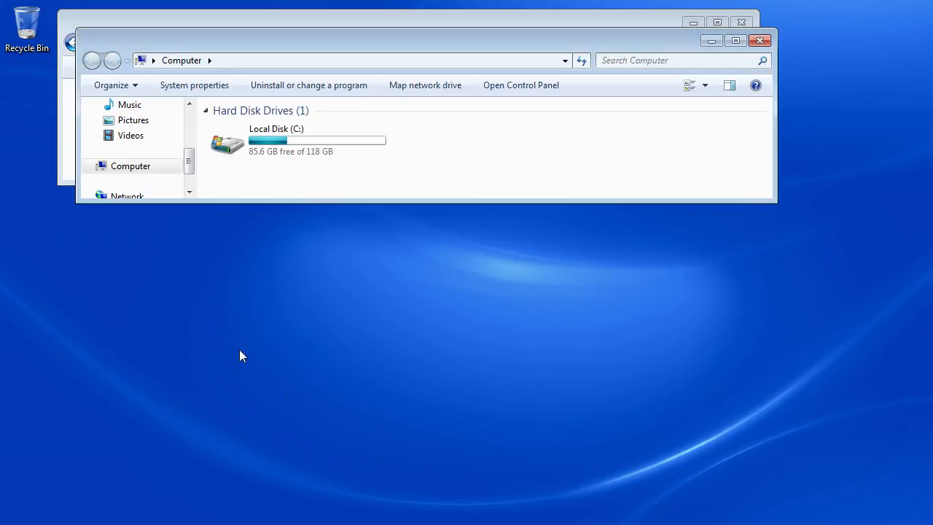
double_click(229, 141)
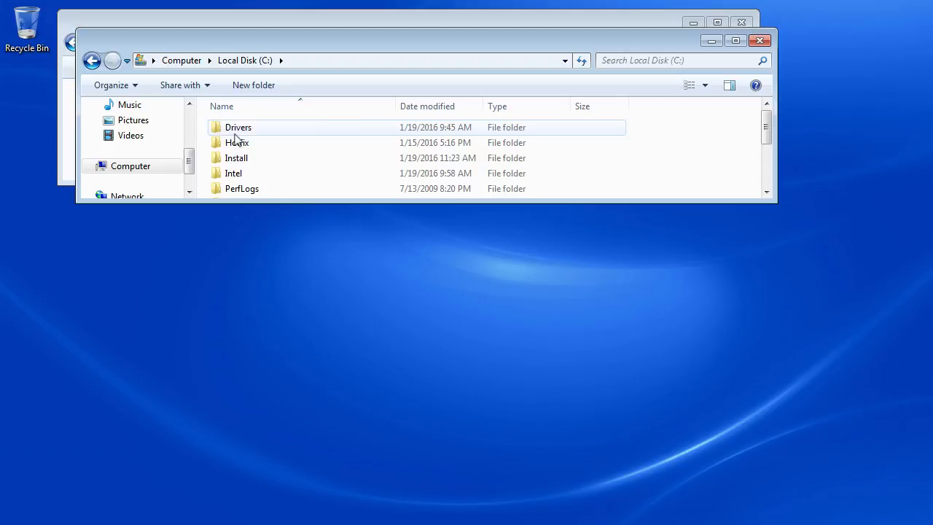
scroll(235, 139, down, 2)
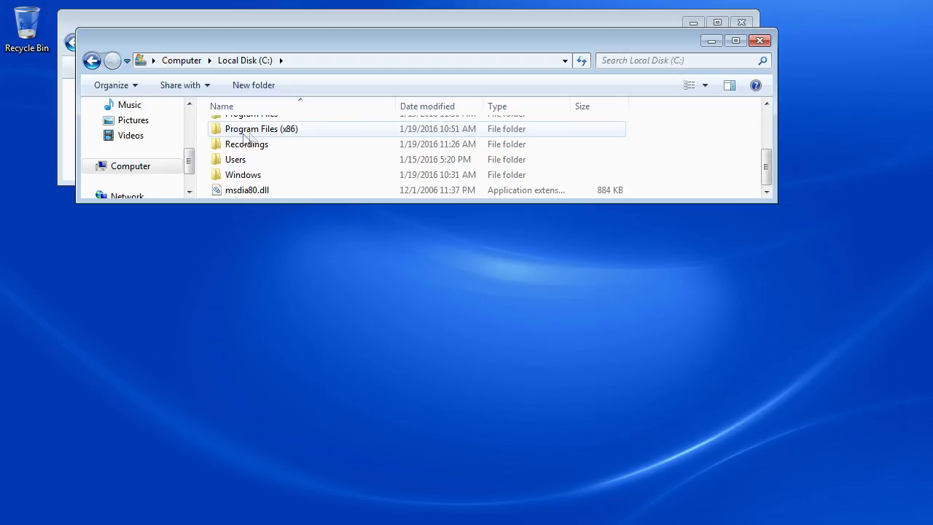
click(736, 40)
double_click(174, 171)
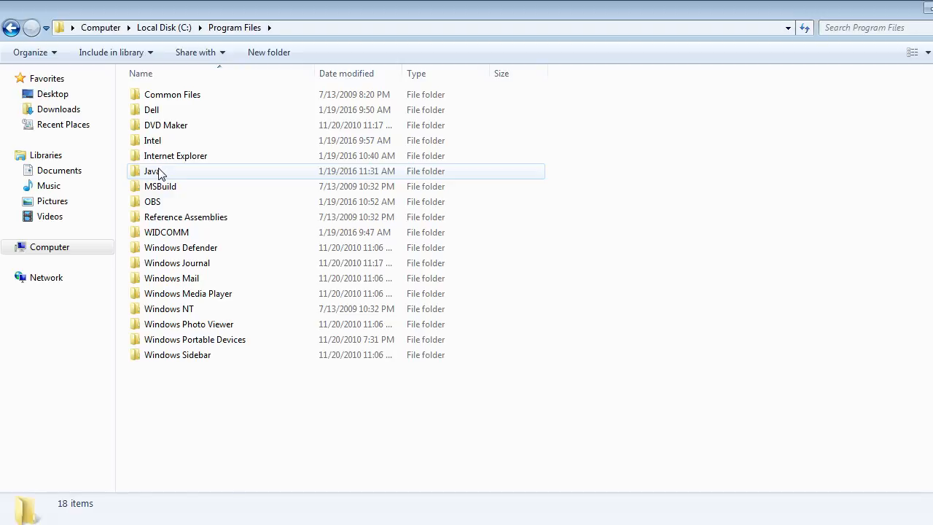
double_click(154, 171)
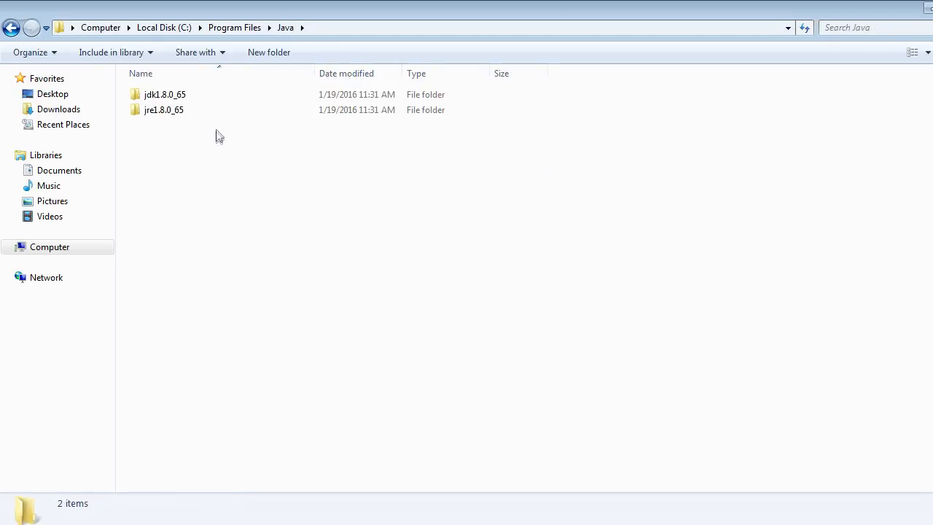
click(191, 115)
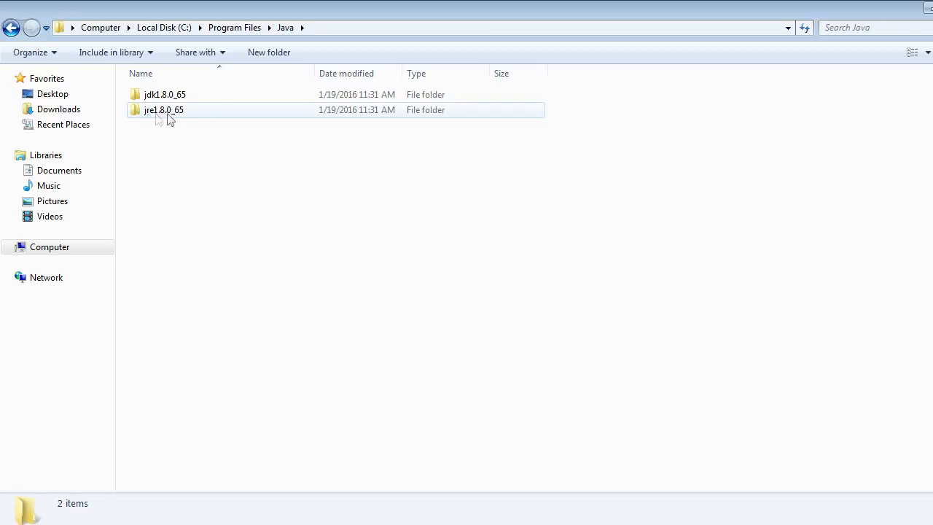
click(137, 97)
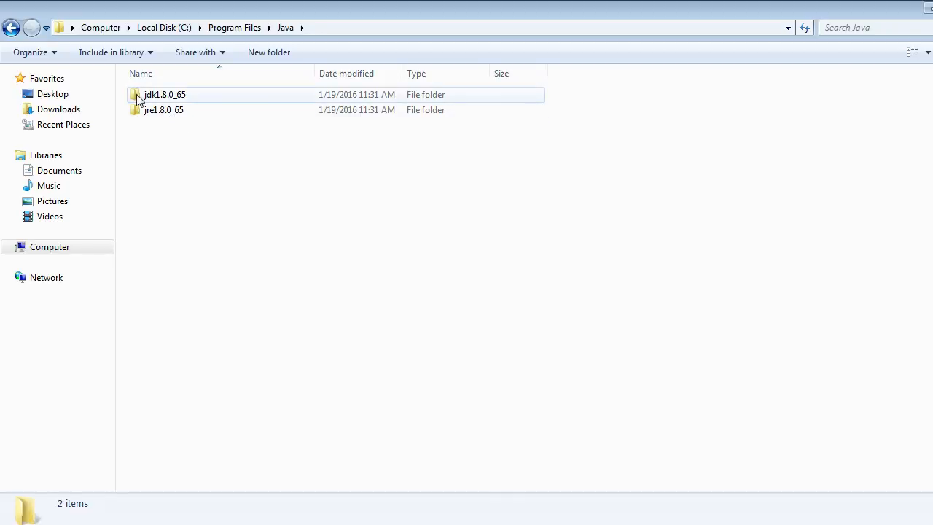
double_click(175, 98)
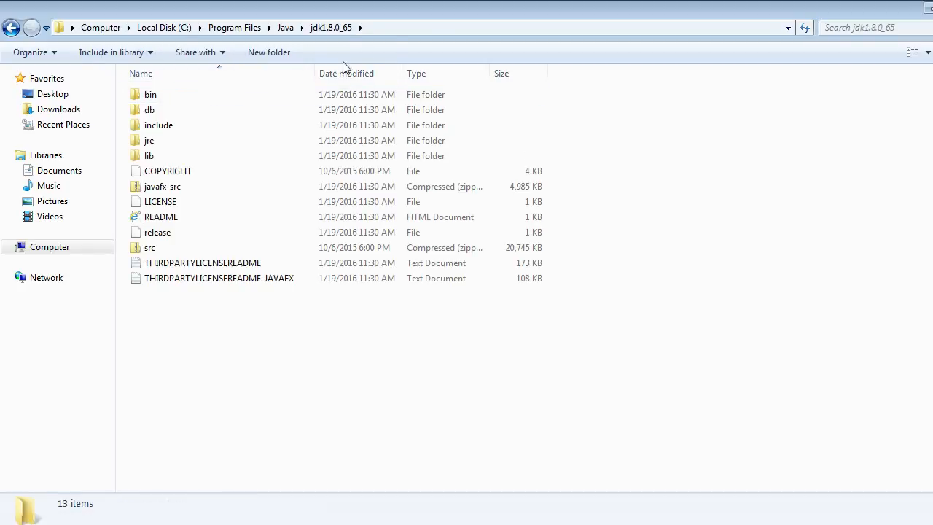
Copy the folder path C:\Program Files\Java\jdk1.8.0_65 and clear both folder windows from the desktop.
click(406, 28)
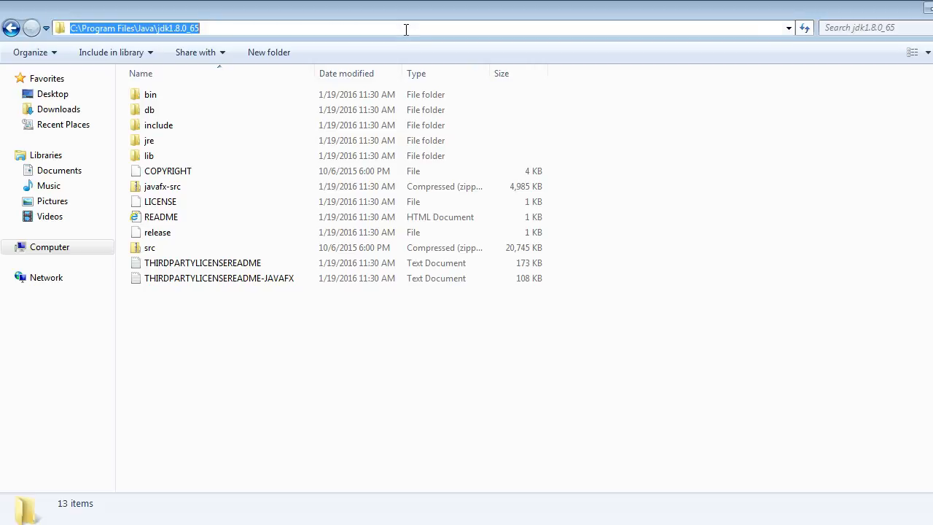
click(246, 28)
drag(247, 28, 60, 27)
right_click(103, 30)
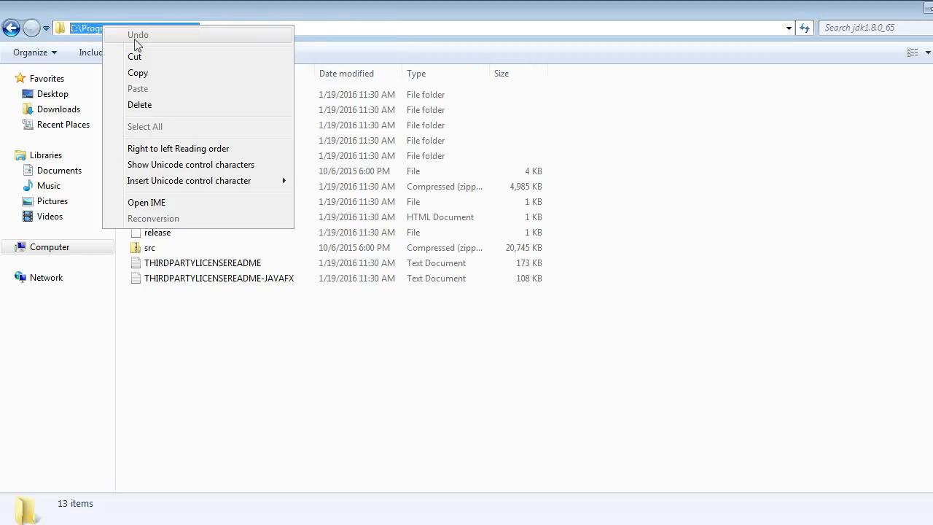
click(138, 73)
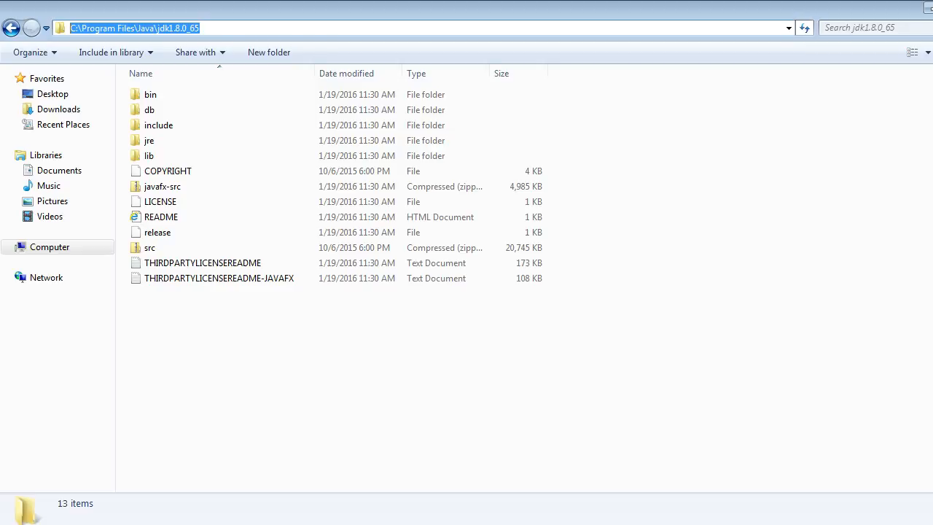
click(929, 9)
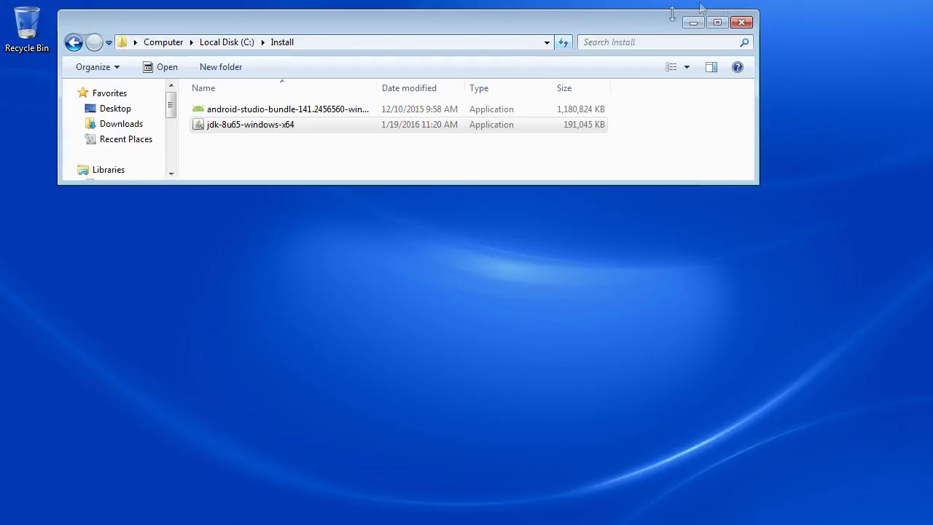
click(694, 23)
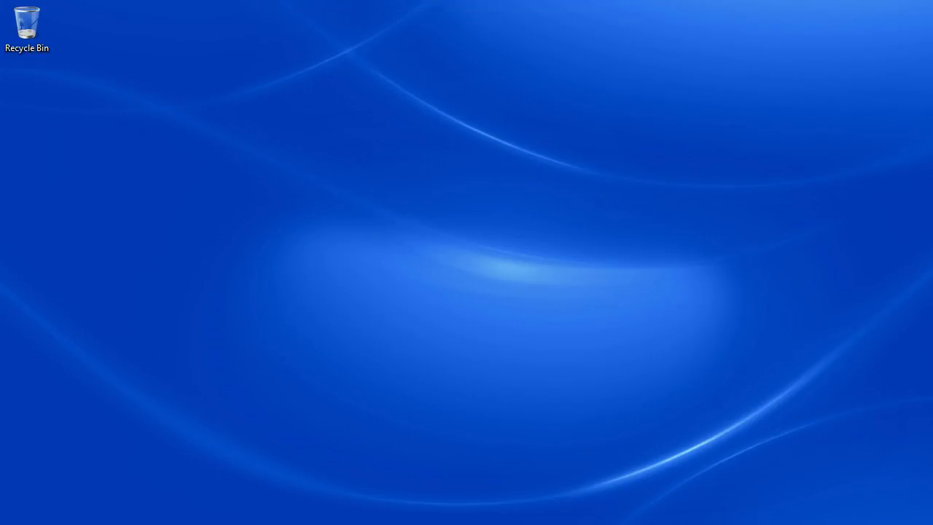
Open the Environment Variables dialog from the computer's advanced system settings.
key(super)
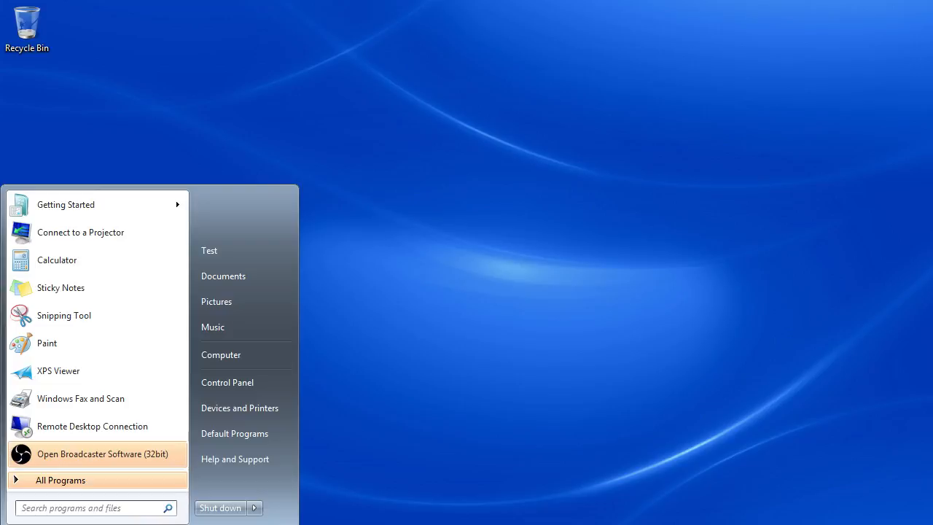
right_click(247, 355)
click(291, 474)
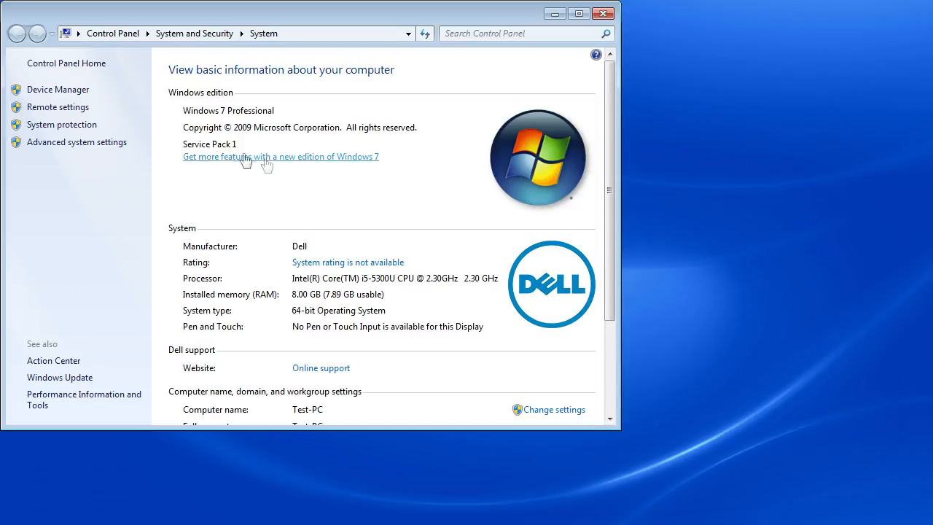
click(84, 142)
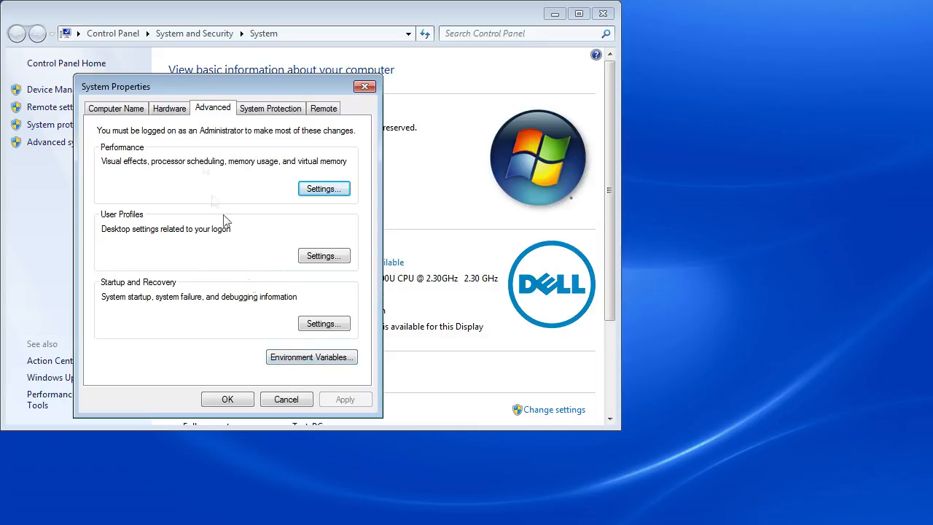
click(318, 359)
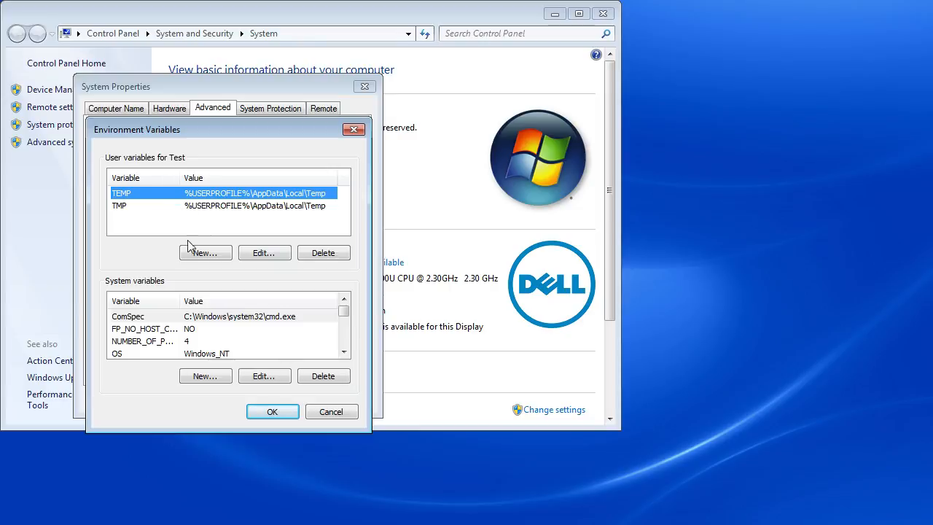
Create a user variable named JAVA_HOME with the copied path C:\Program Files\Java\jdk1.8.0_65 as its value.
click(220, 261)
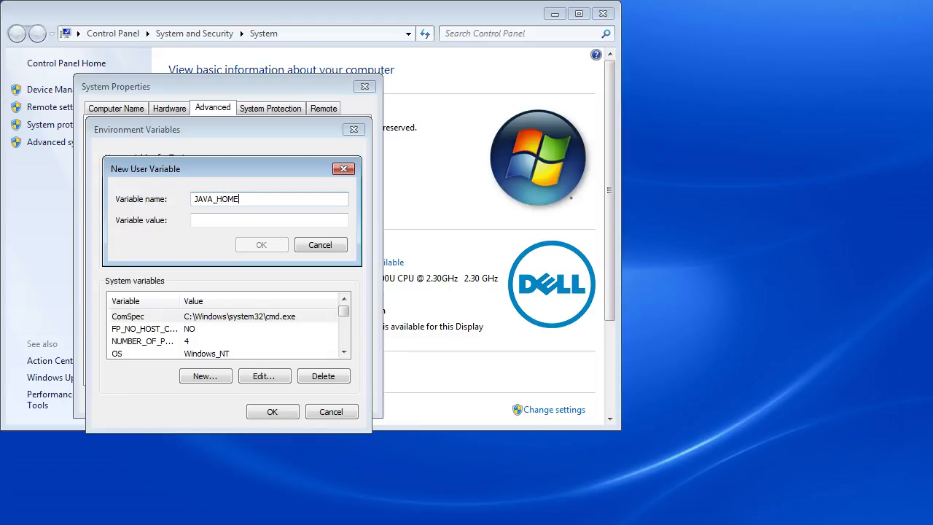
click(207, 221)
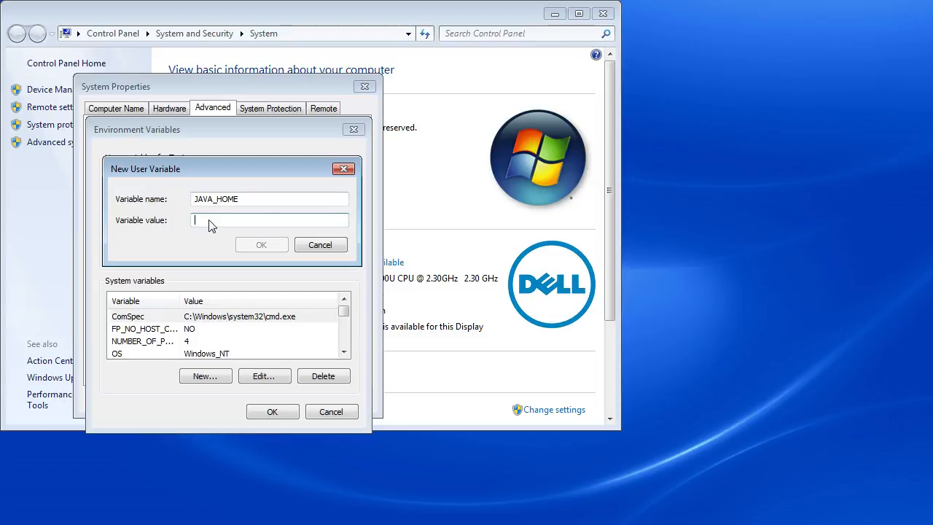
right_click(208, 221)
click(259, 284)
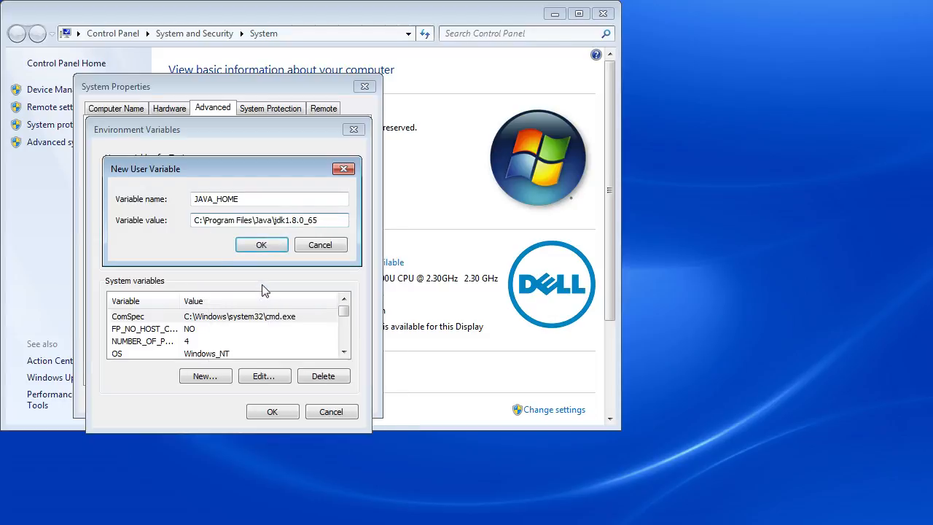
click(262, 245)
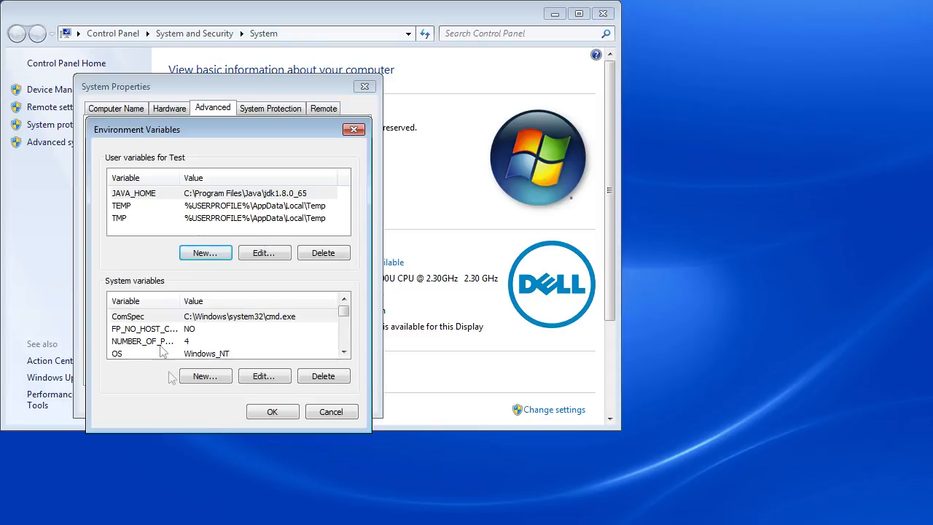
Confirm the environment variable and system property changes and close the System window.
click(275, 413)
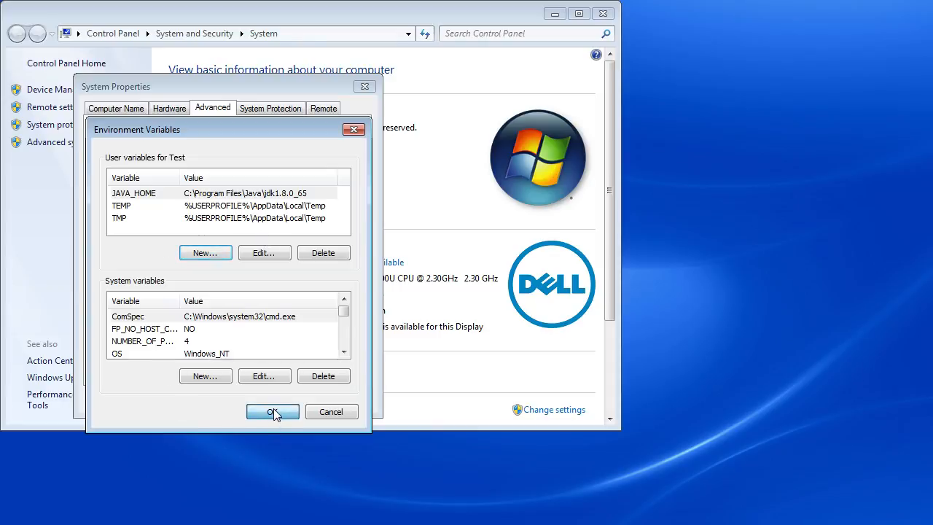
click(225, 400)
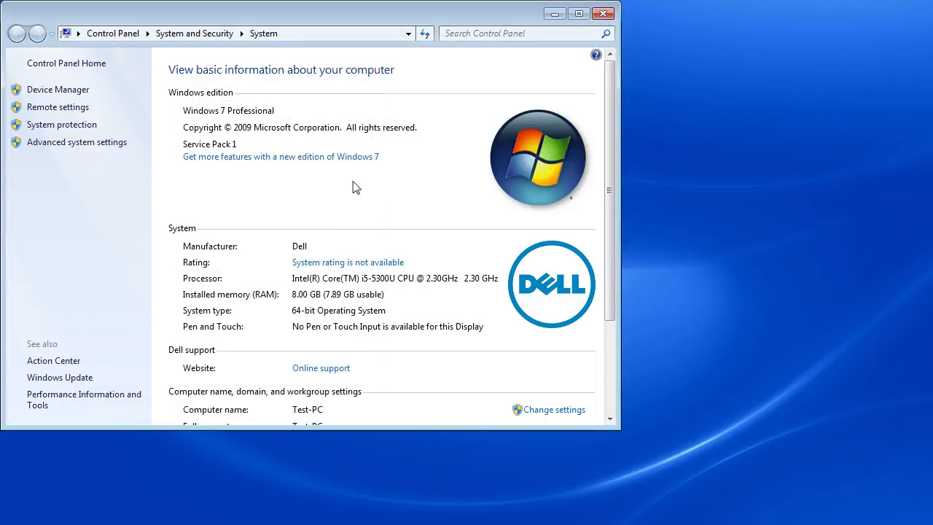
click(604, 16)
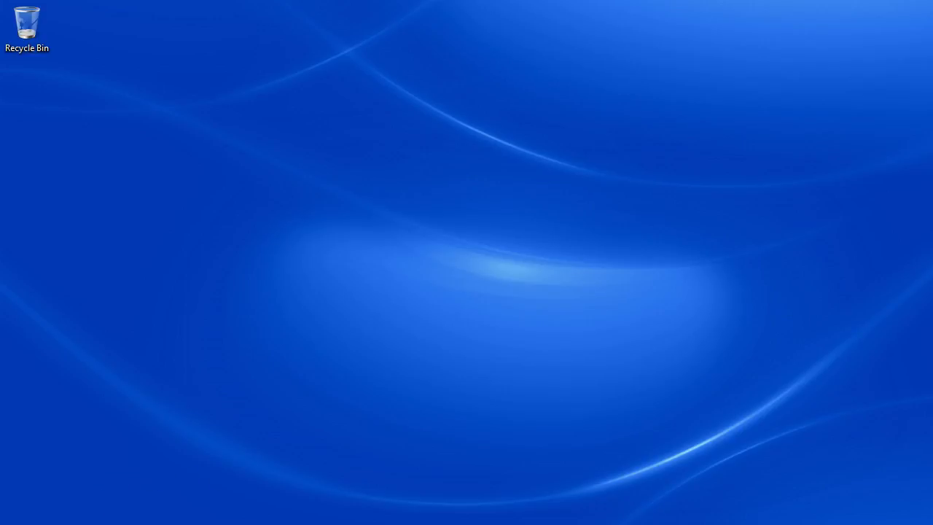
Launch the android-studio-bundle-141.2456560-windows installer from the Install folder on Local Disk (C:) and close the folder window.
key(super)
click(223, 355)
double_click(369, 156)
double_click(285, 177)
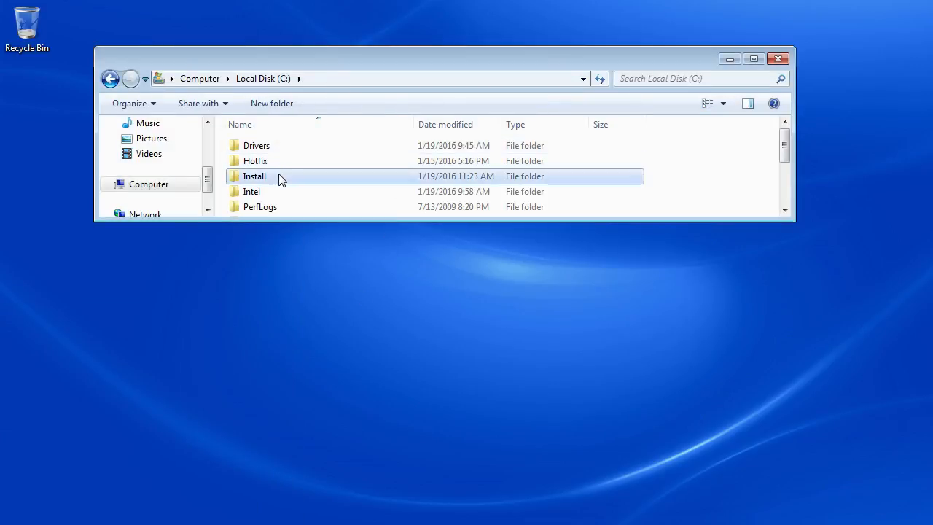
click(308, 147)
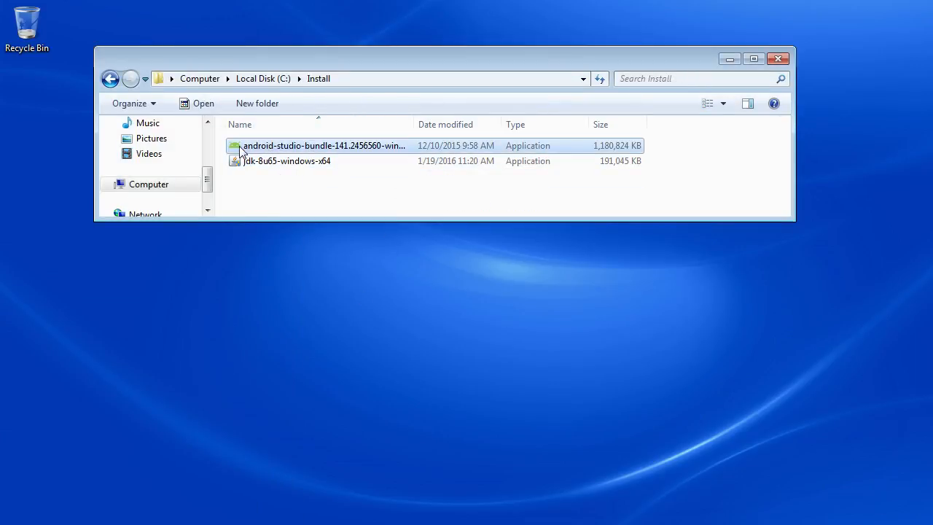
click(780, 62)
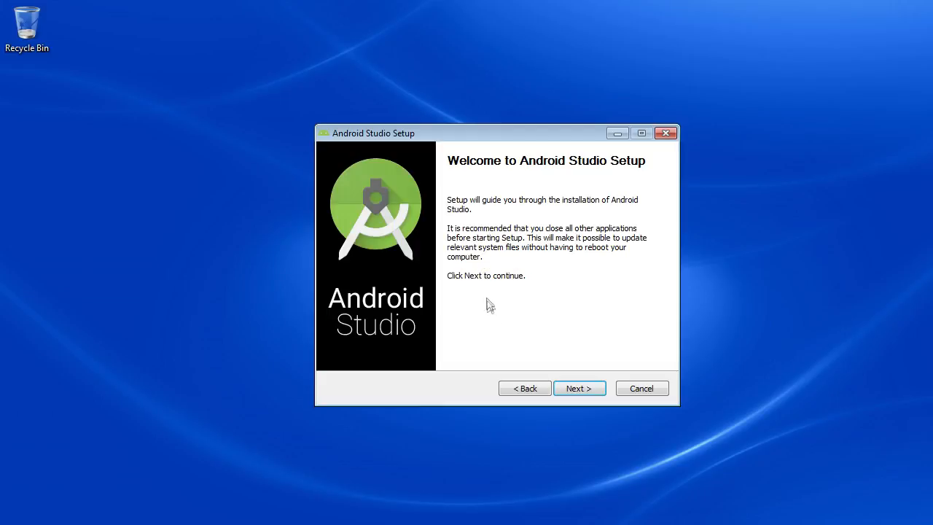
Keep all Android Studio components selected, accept the license terms, and review the Android Studio and Android SDK install locations.
click(580, 389)
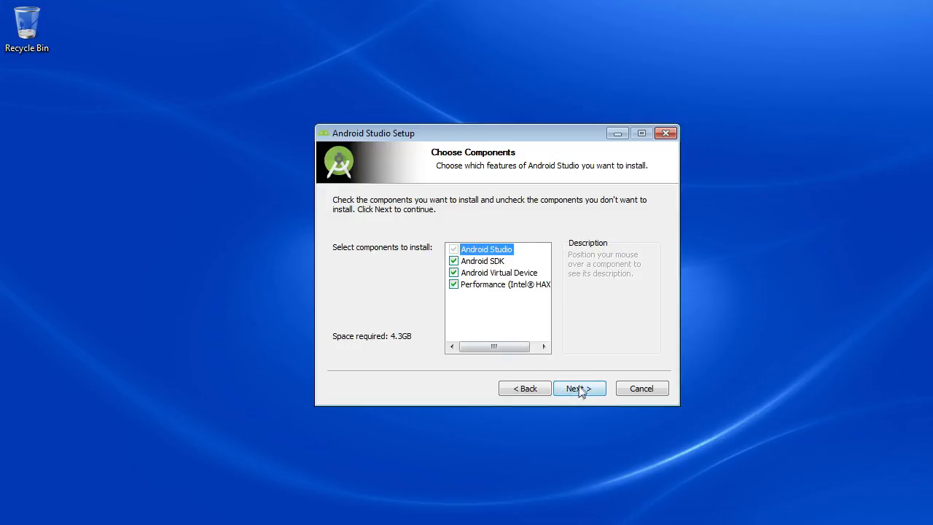
click(582, 390)
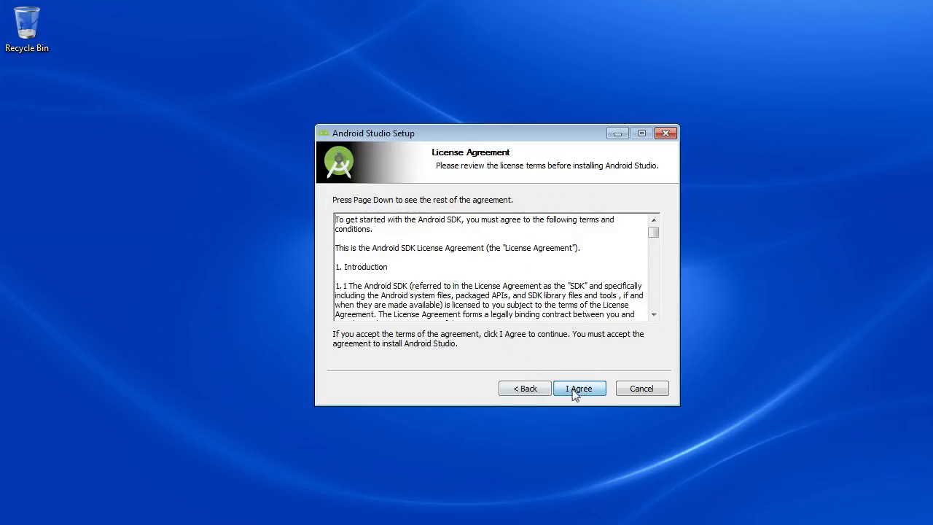
click(576, 390)
click(581, 389)
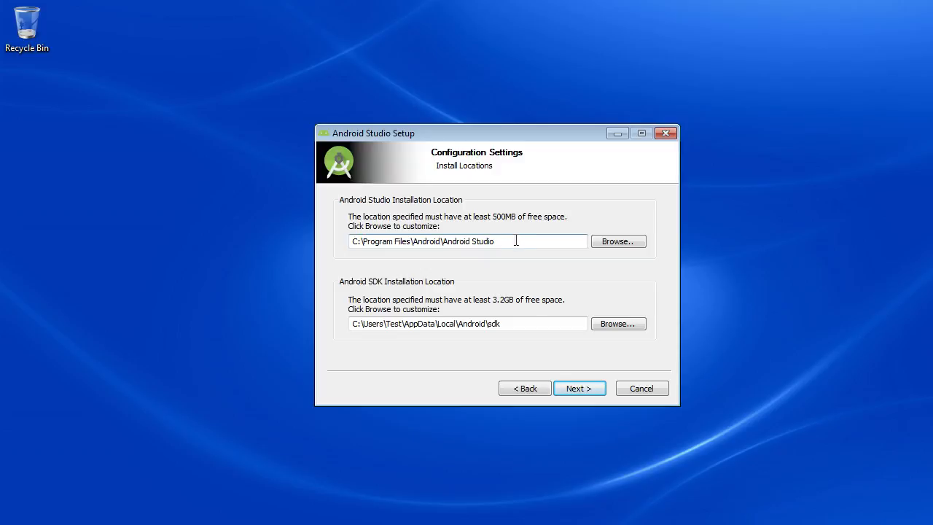
drag(518, 241, 235, 237)
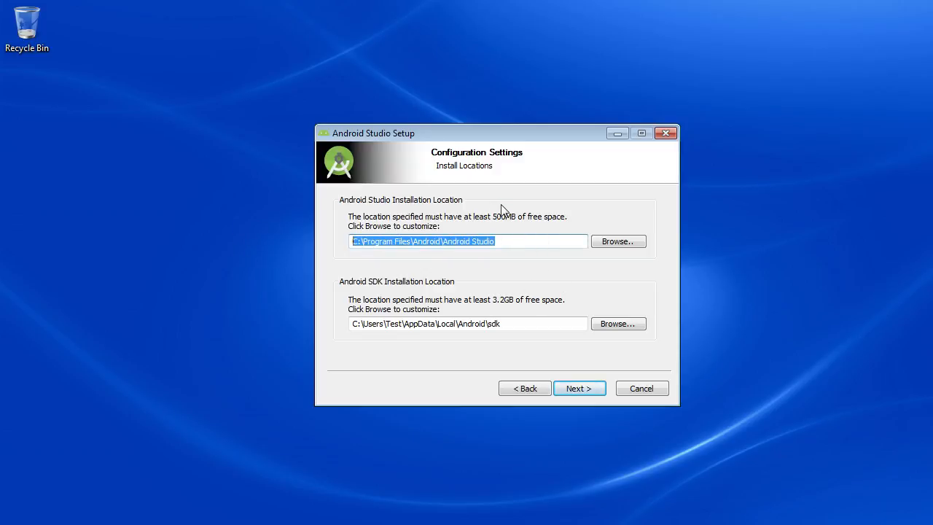
click(524, 241)
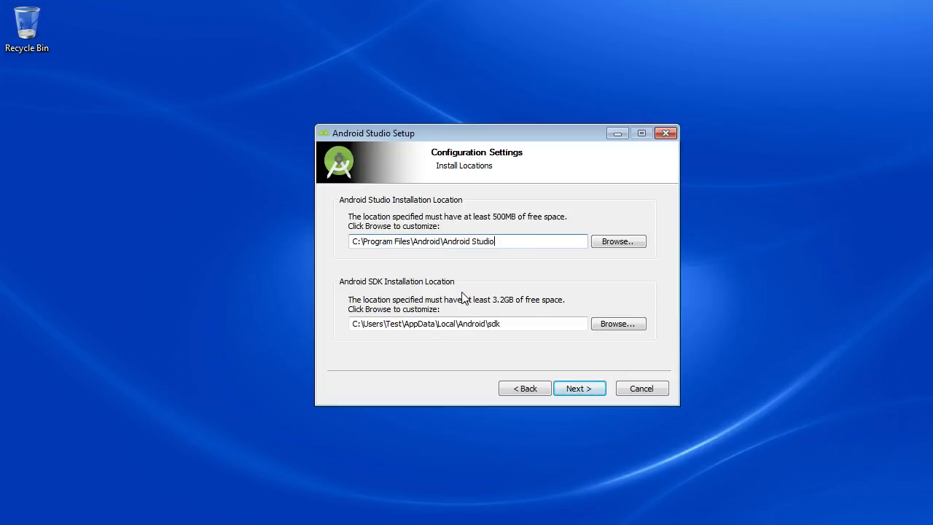
drag(546, 324, 297, 329)
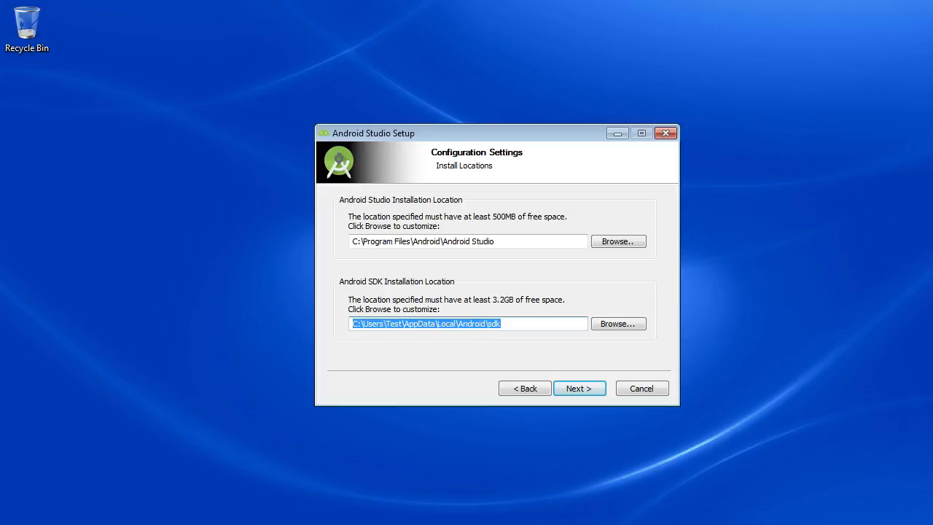
Rename the droid sdk folder on Local Disk (C:) to droid_sdk.
key(super)
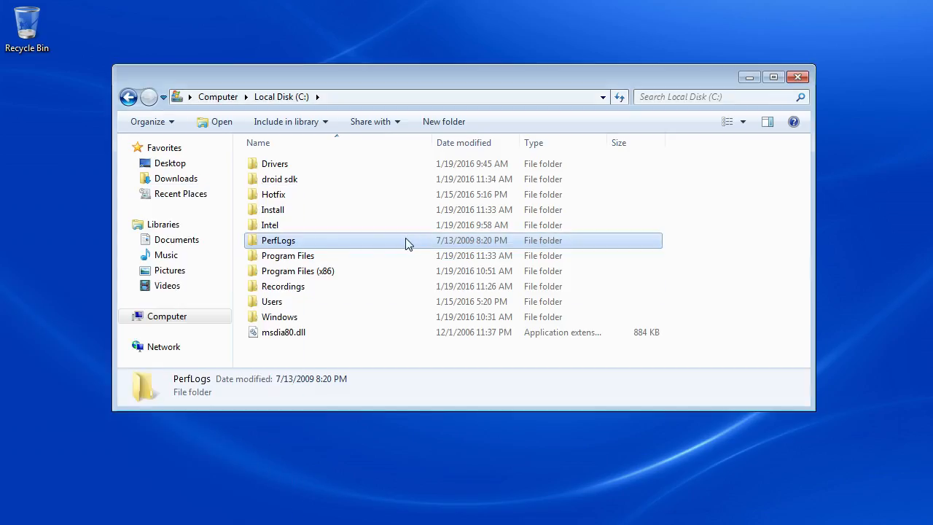
click(290, 182)
click(289, 184)
click(285, 180)
text(_)
click(452, 257)
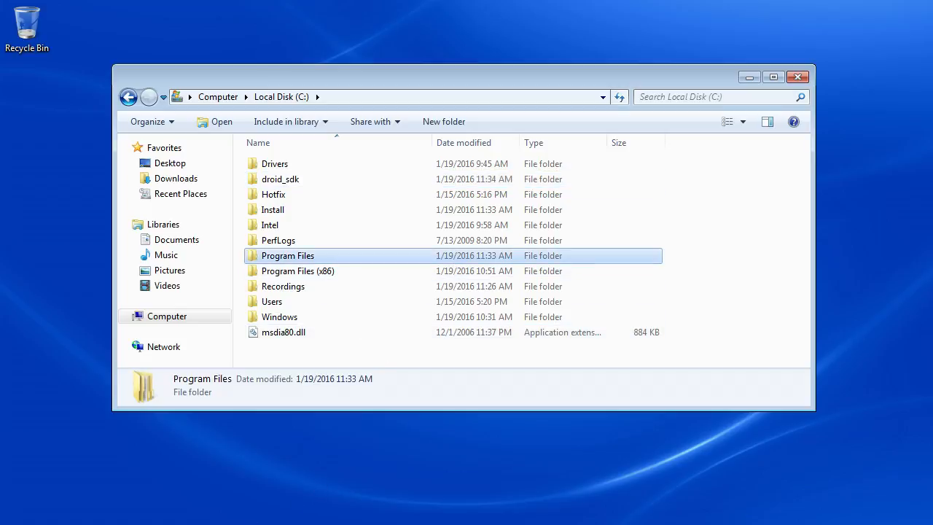
Return to Android Studio Setup and set the Android SDK installation location to the droid_sdk folder on Local Disk (C:).
key(alt+Tab)
click(613, 324)
double_click(414, 249)
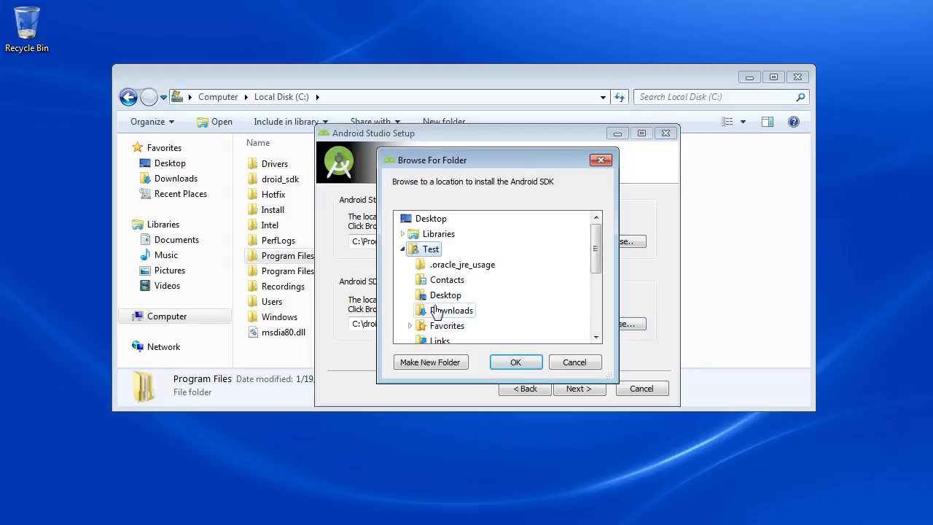
click(404, 249)
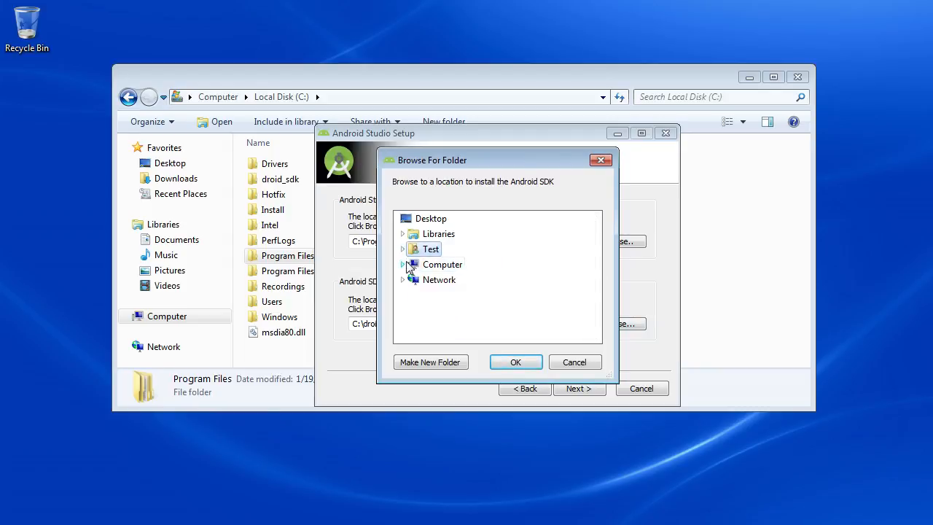
click(403, 264)
click(409, 280)
scroll(431, 304, down, 1)
scroll(430, 300, up, 1)
click(444, 248)
click(518, 362)
click(587, 390)
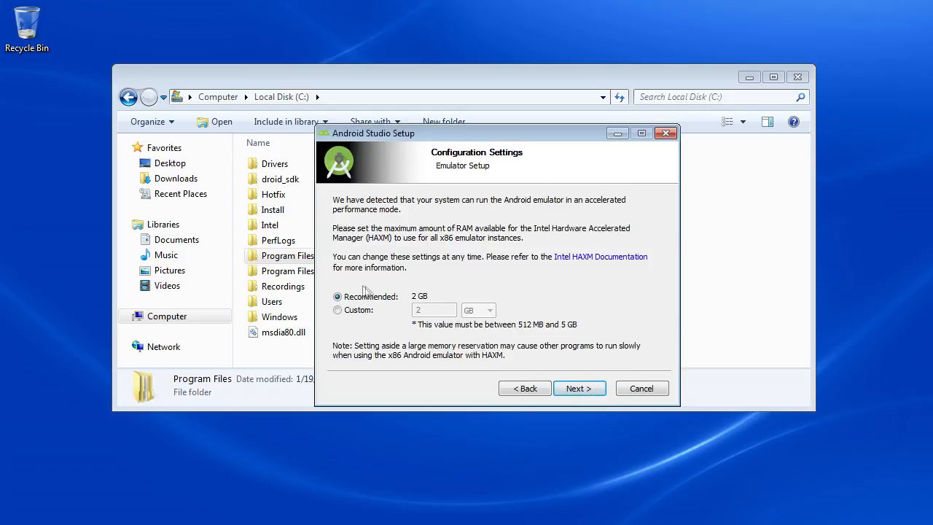
Install Android Studio with the recommended 2 GB emulator RAM, then finish setup with Start Android Studio enabled and close the folder window.
click(592, 388)
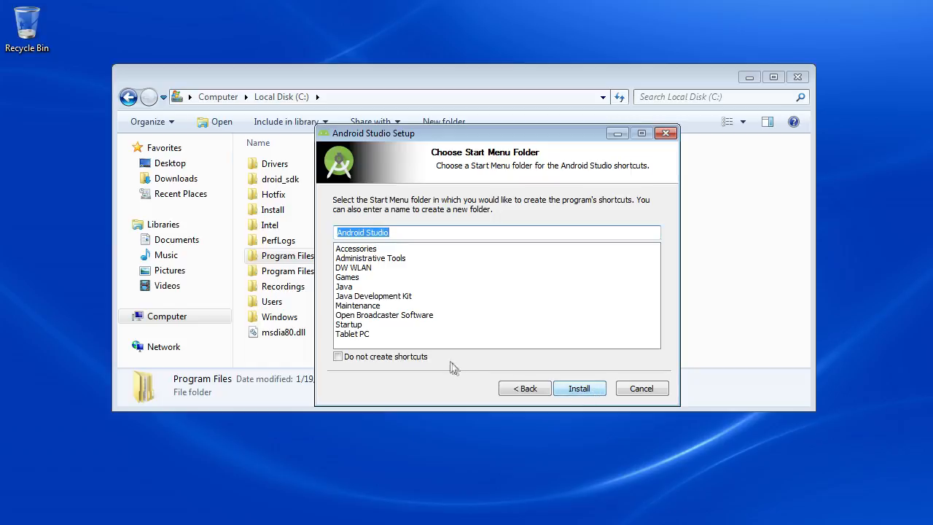
click(586, 390)
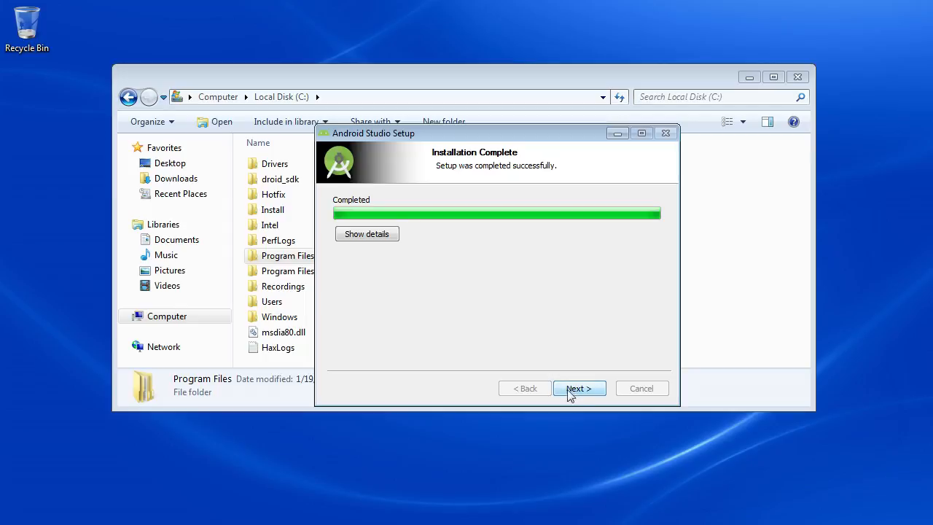
click(576, 394)
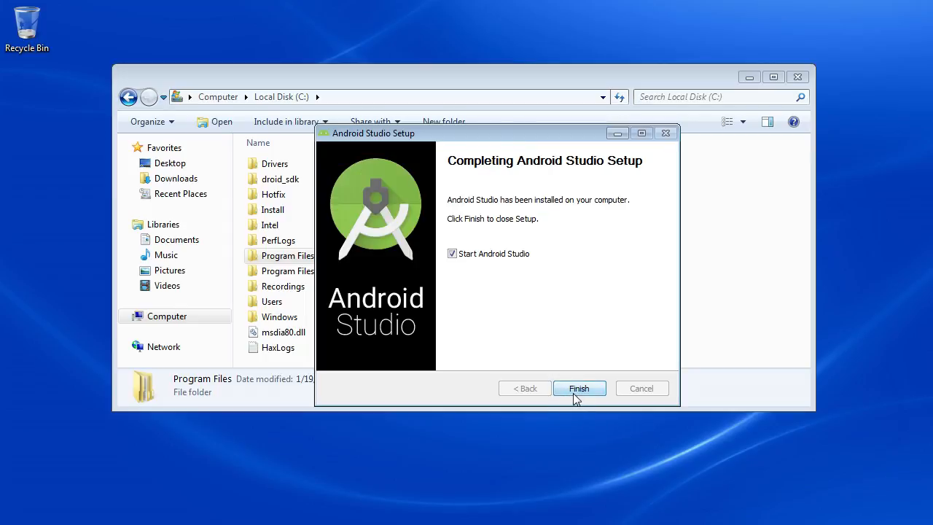
click(586, 389)
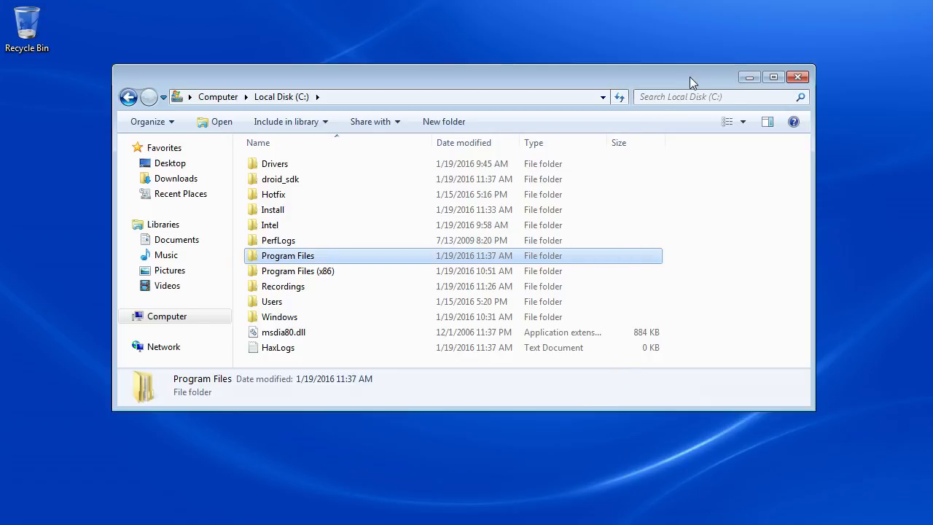
drag(689, 76, 712, 77)
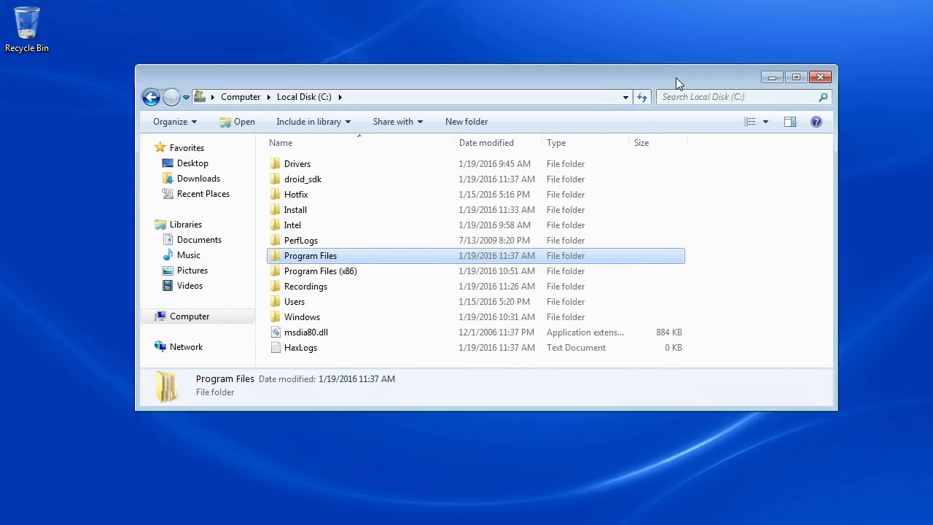
click(818, 78)
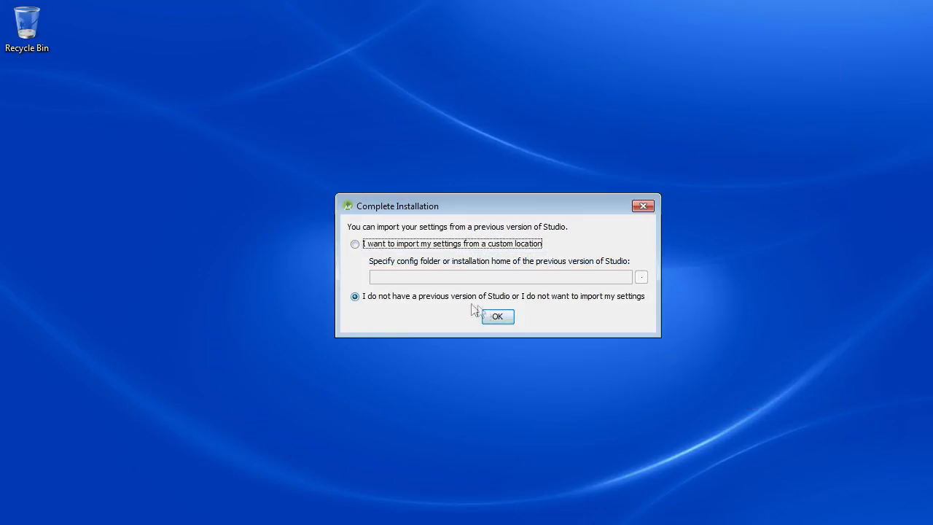
Complete the first launch without importing settings, allowing firewall access on private networks, and finish the component download.
click(497, 316)
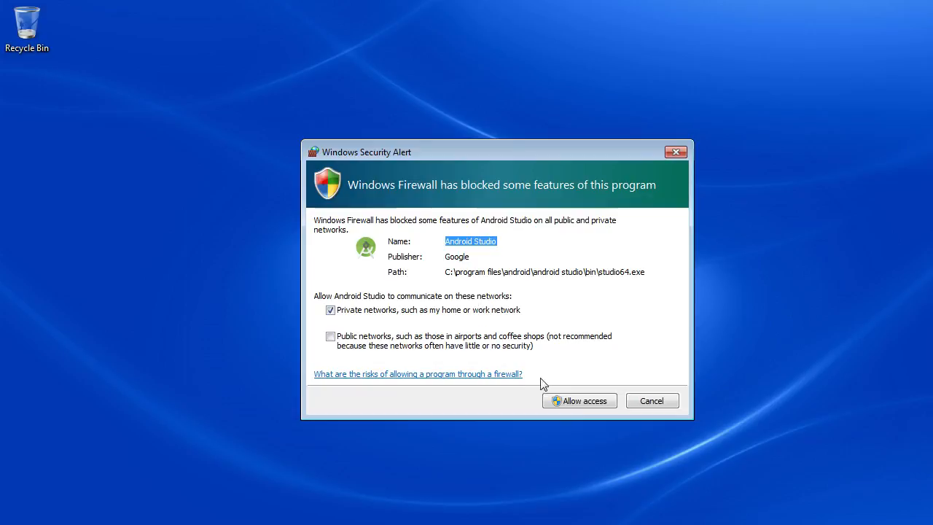
click(581, 402)
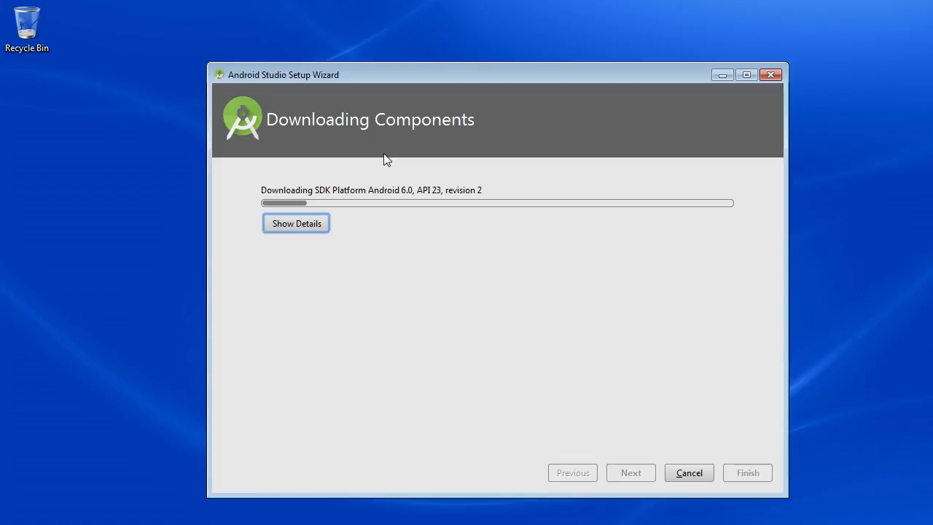
click(297, 224)
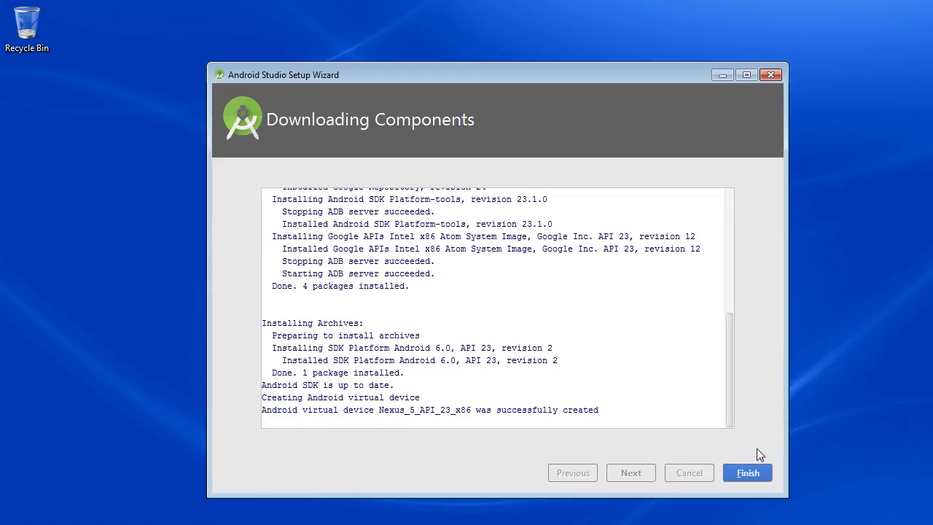
click(752, 474)
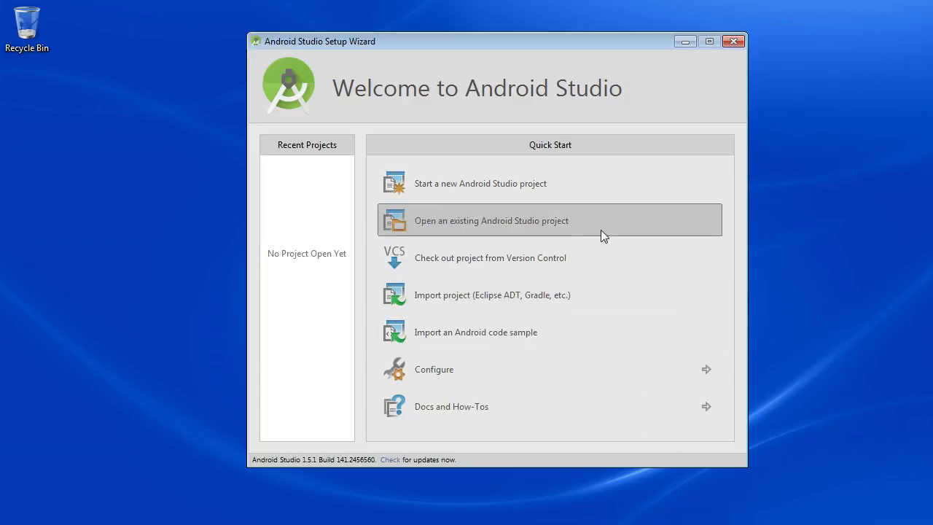
Start a new Android Studio project with the application name FirstApplication and continue to the target devices.
click(443, 193)
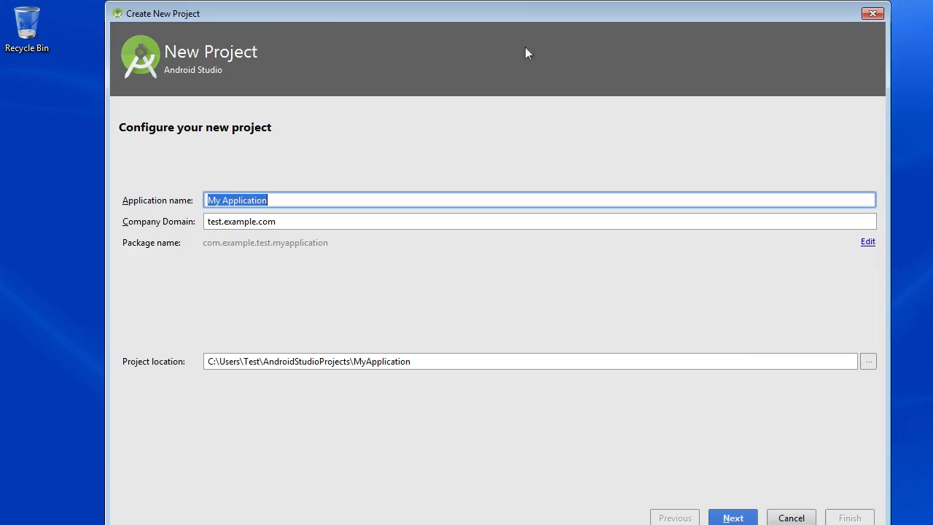
click(390, 202)
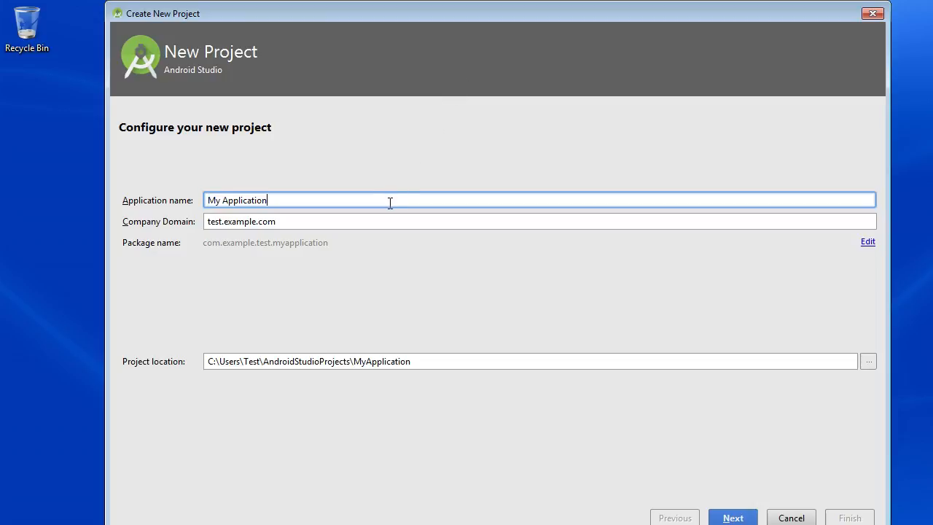
drag(386, 201, 200, 213)
drag(346, 202, 180, 210)
key(BackSpace)
key(BackSpace)
key(BackSpace)
key(BackSpace)
key(BackSpace)
key(BackSpace)
key(BackSpace)
key(BackSpace)
key(BackSpace)
key(BackSpace)
key(BackSpace)
key(BackSpace)
key(BackSpace)
key(BackSpace)
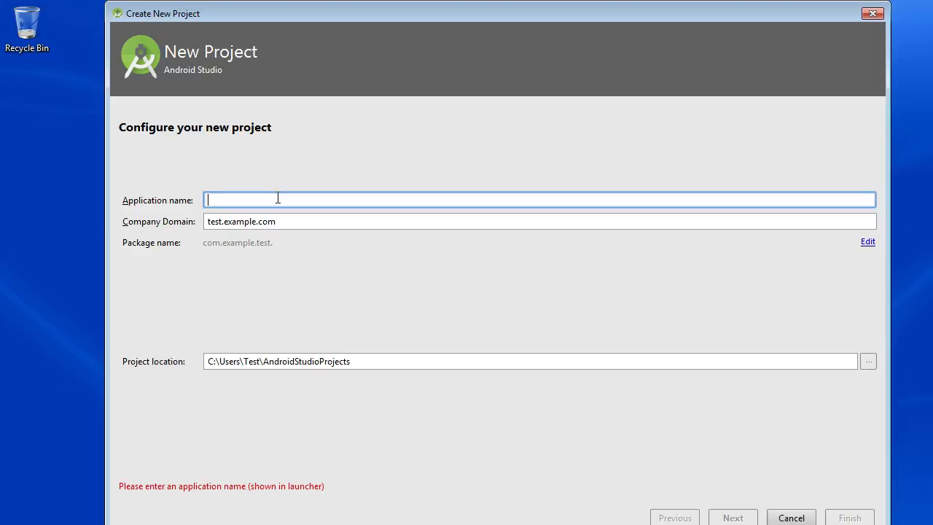
text(First)
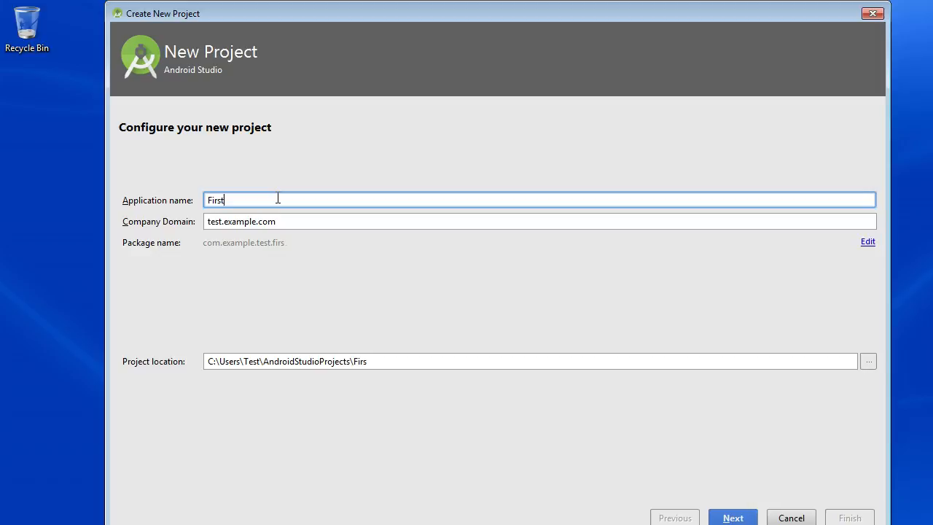
text(Application)
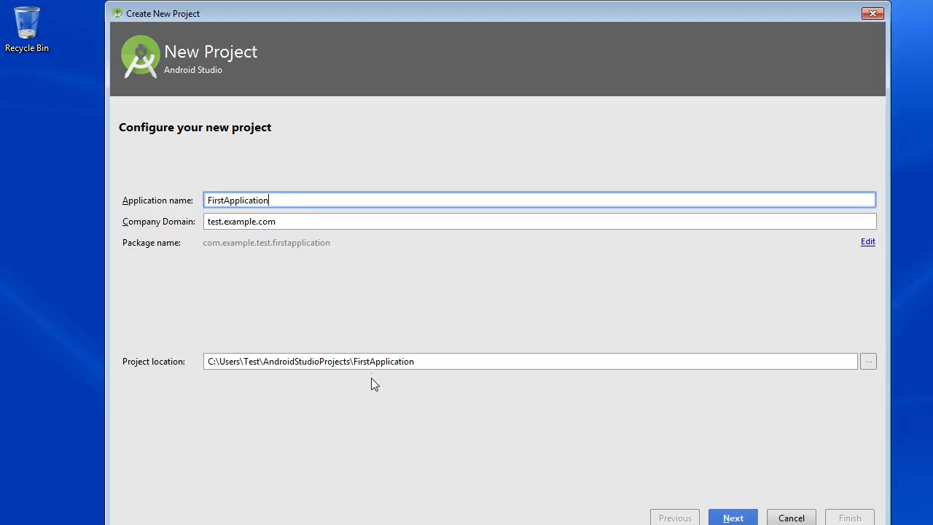
click(734, 518)
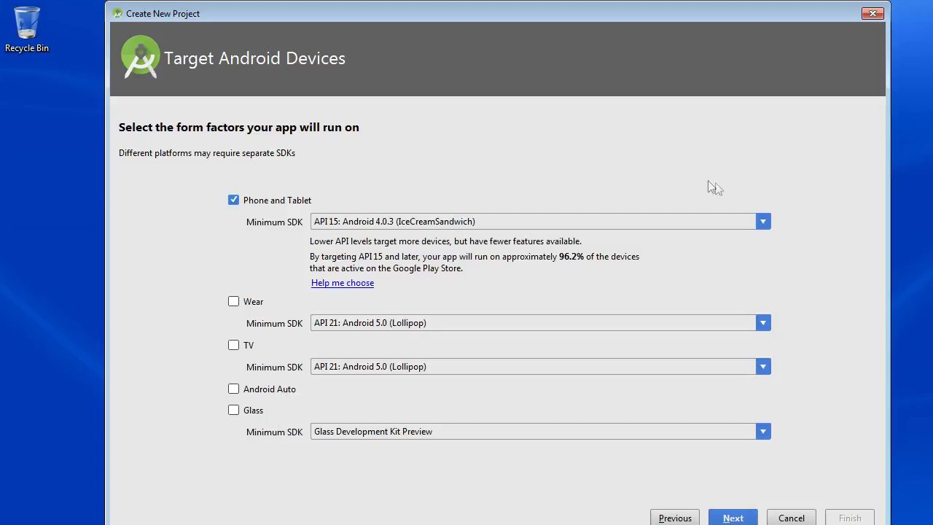
Try API 23, API 22 and API 18 as the minimum SDK for Phone and Tablet.
click(763, 223)
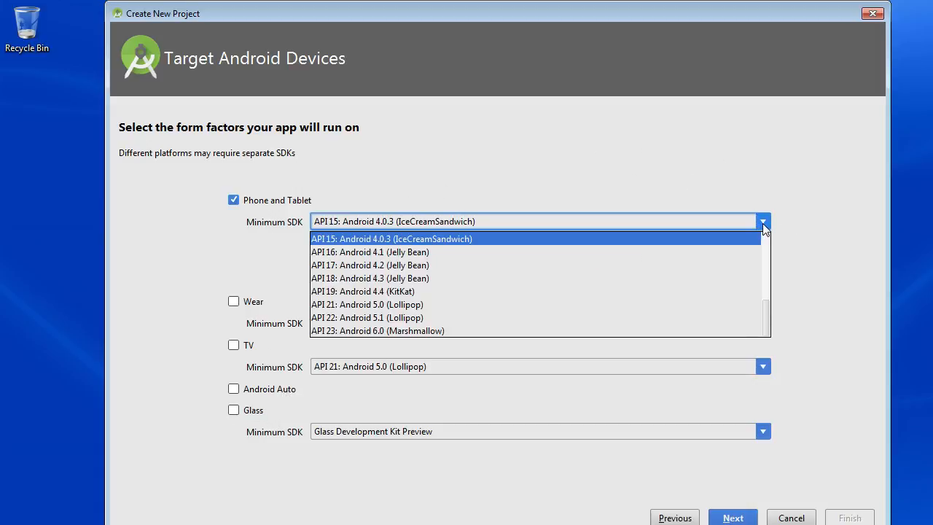
click(763, 223)
click(762, 221)
click(576, 330)
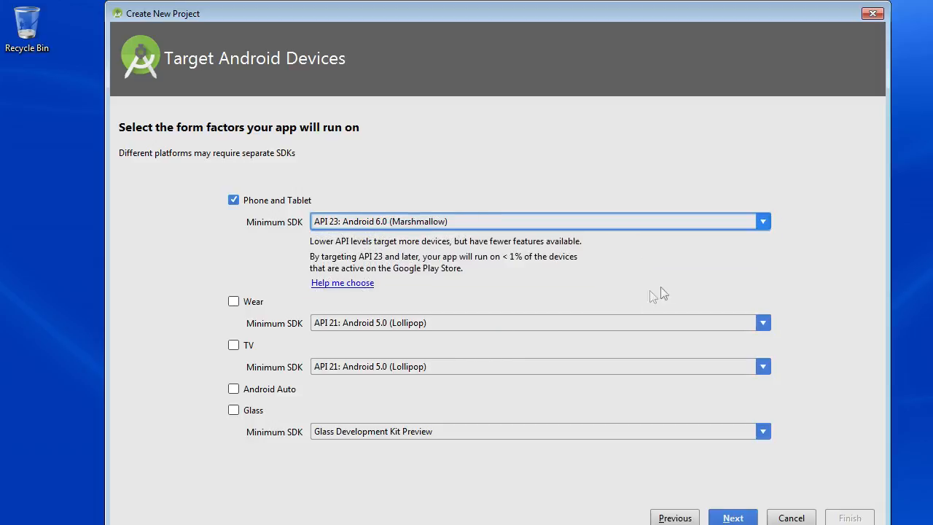
click(763, 222)
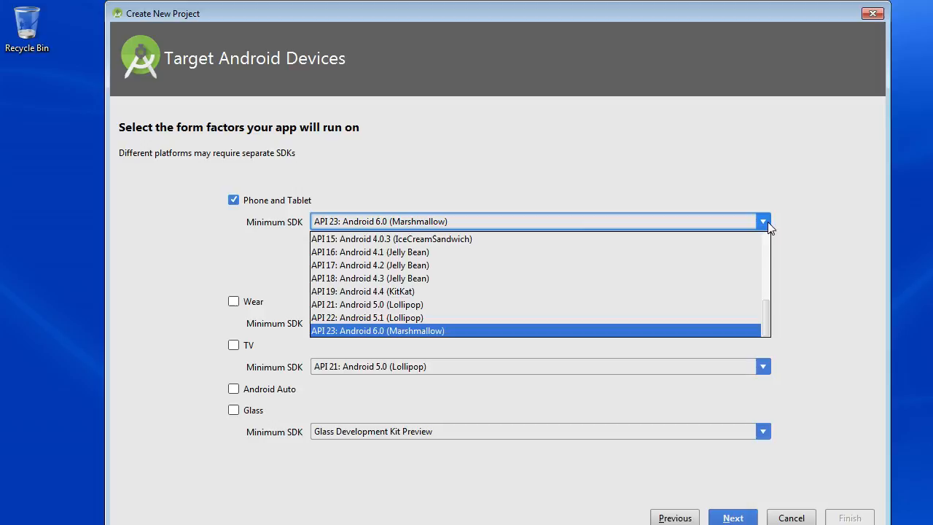
click(556, 317)
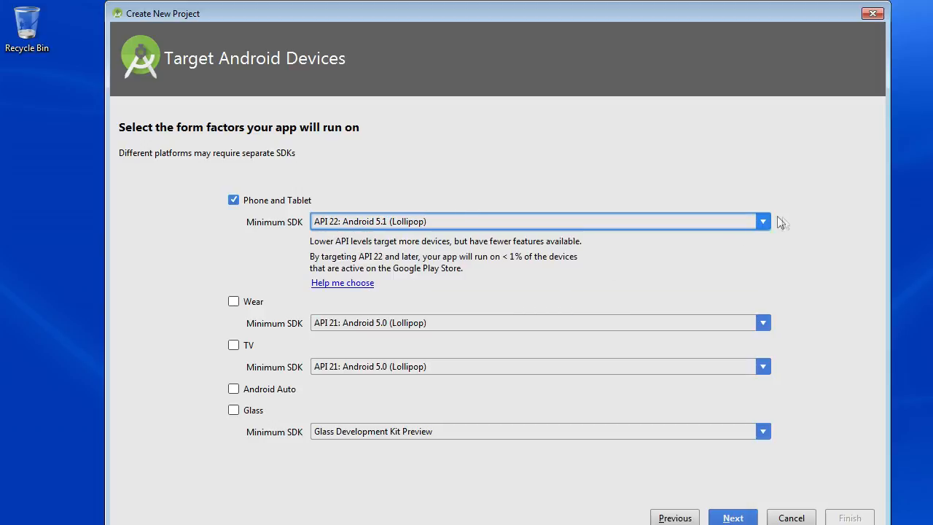
click(762, 222)
click(540, 280)
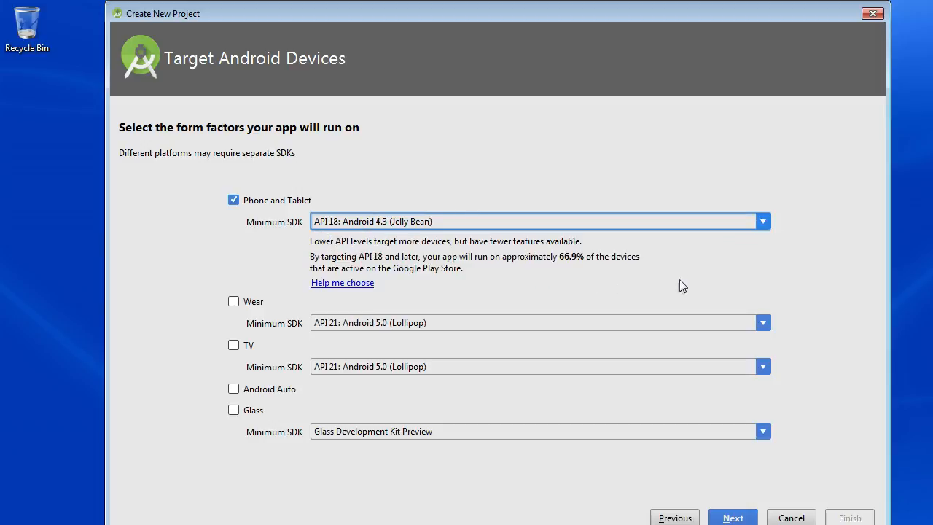
Set the Phone and Tablet minimum SDK to API 7: Android 2.1 (Eclair) and continue to the activity selection.
click(764, 222)
scroll(487, 272, up, 1)
scroll(474, 276, up, 1)
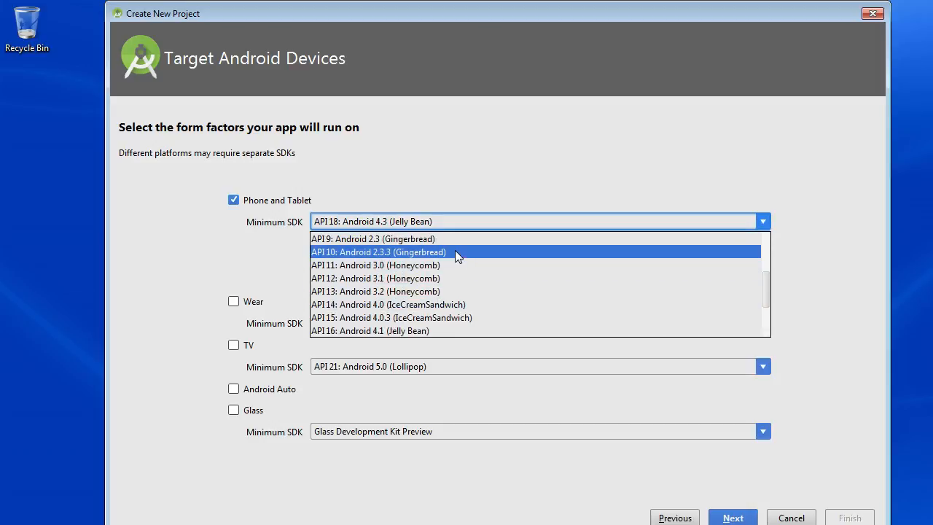
scroll(452, 255, up, 1)
click(429, 252)
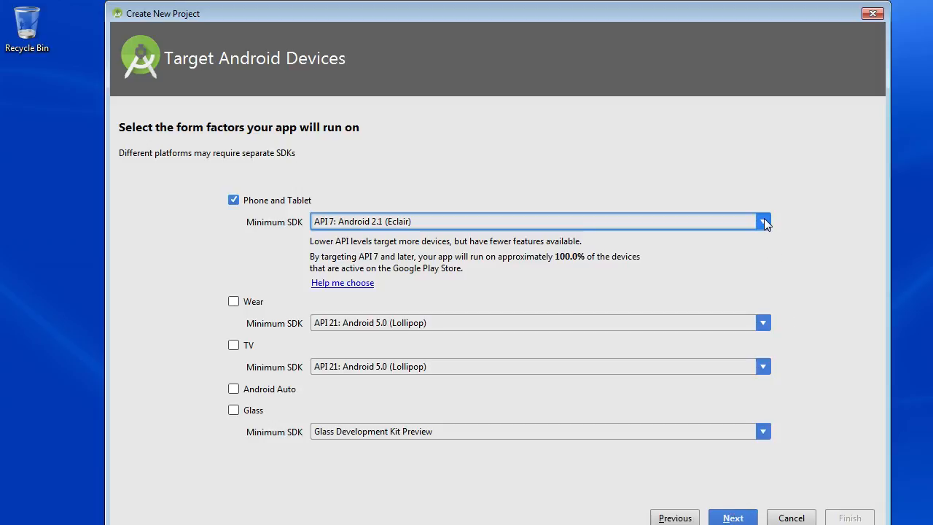
click(735, 518)
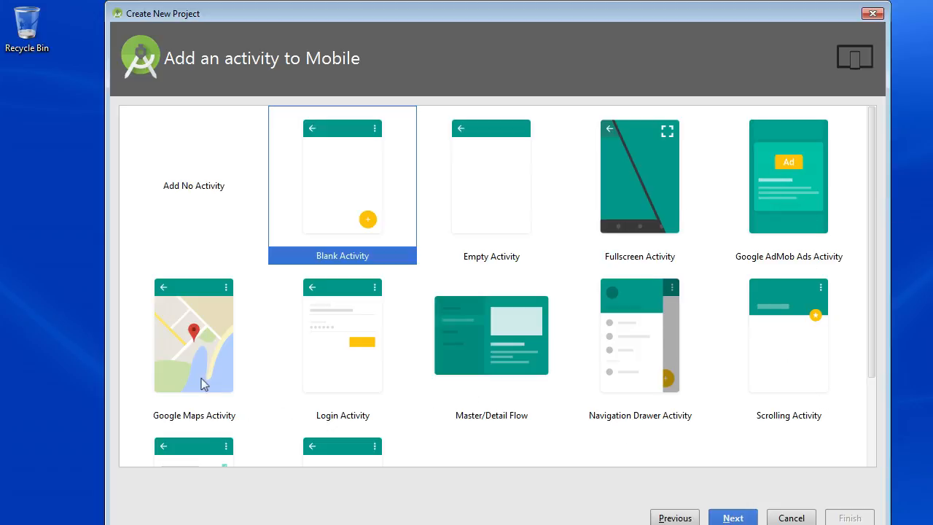
Choose the Empty Activity template for the mobile app and continue to the activity customization.
scroll(197, 367, down, 2)
scroll(201, 367, up, 2)
scroll(207, 368, down, 3)
scroll(213, 365, up, 3)
scroll(213, 360, up, 1)
click(496, 175)
click(745, 517)
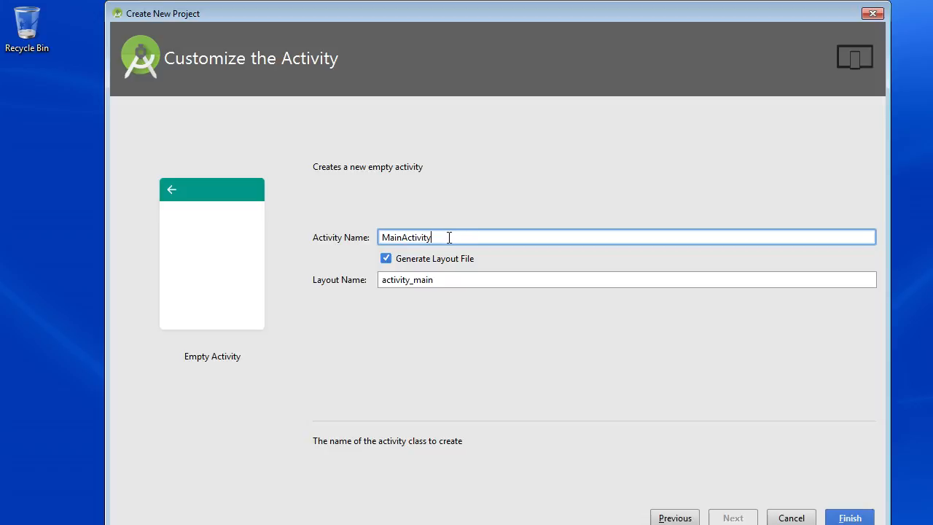
Set the new activity's layout name to first_layout.
click(527, 282)
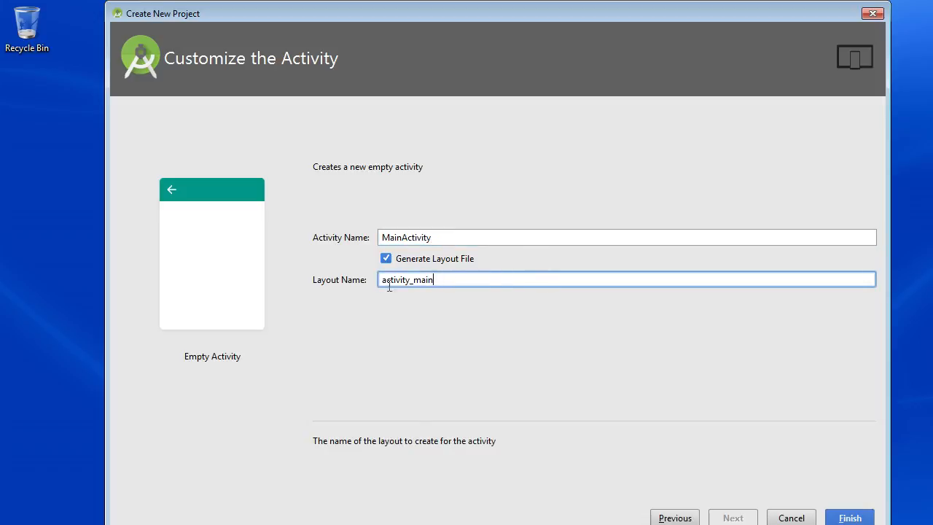
drag(466, 278, 304, 283)
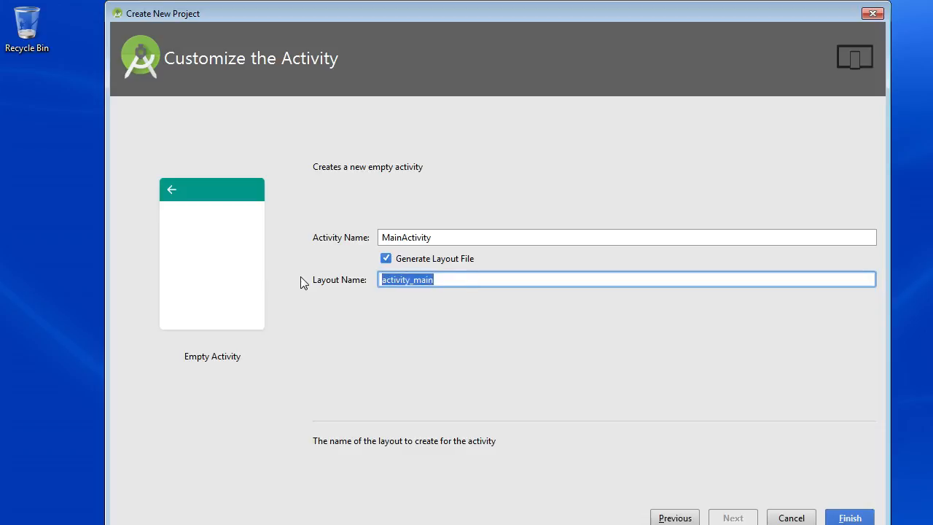
text(first)
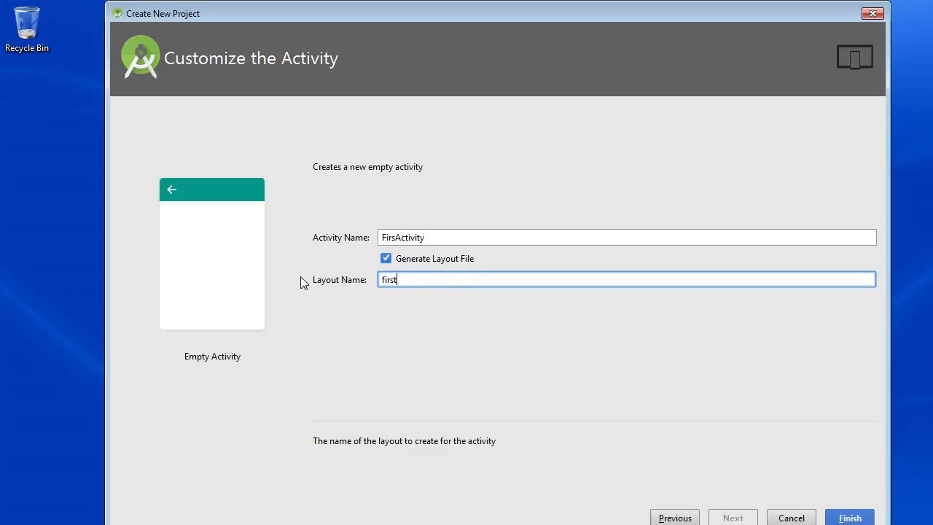
text(_layout)
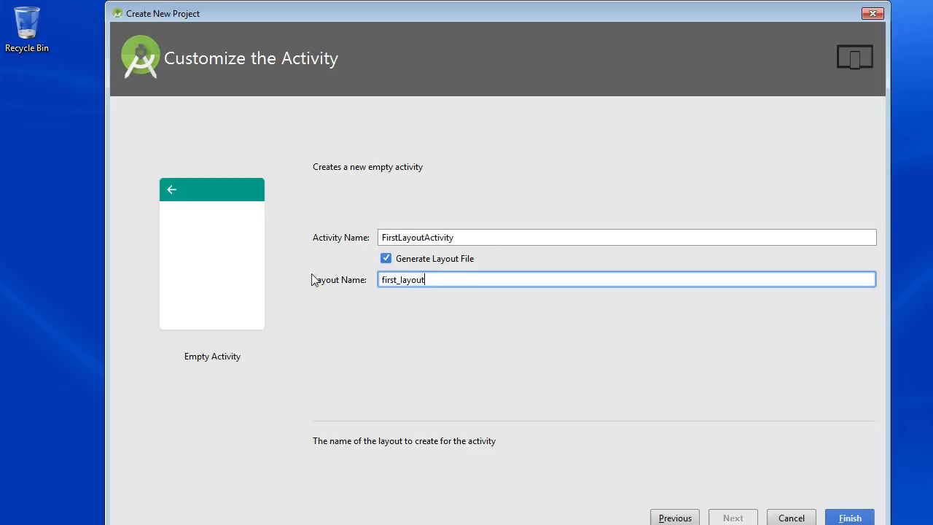
Change the activity name to MainActivity, keeping the layout name as entered.
click(424, 238)
key(BackSpace)
key(BackSpace)
key(BackSpace)
key(BackSpace)
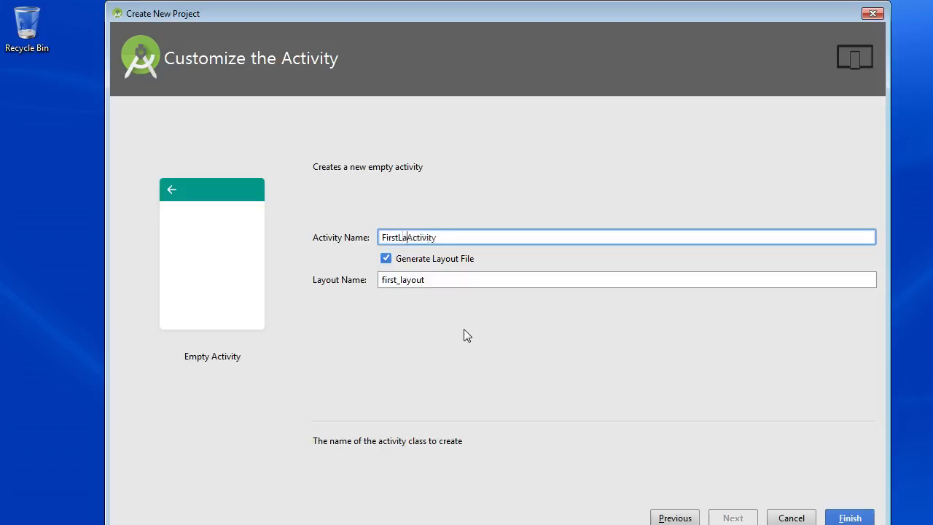
key(BackSpace)
key(BackSpace)
key(BackSpace)
key(BackSpace)
key(BackSpace)
key(BackSpace)
key(BackSpace)
text(Main)
Finish creating the project and allow the Java Platform SE binary through the firewall on private networks.
click(850, 518)
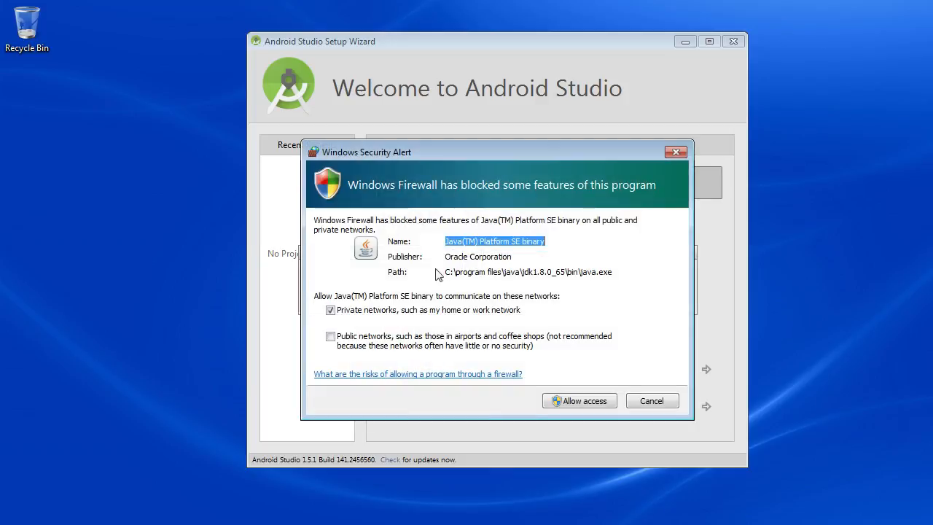
click(568, 400)
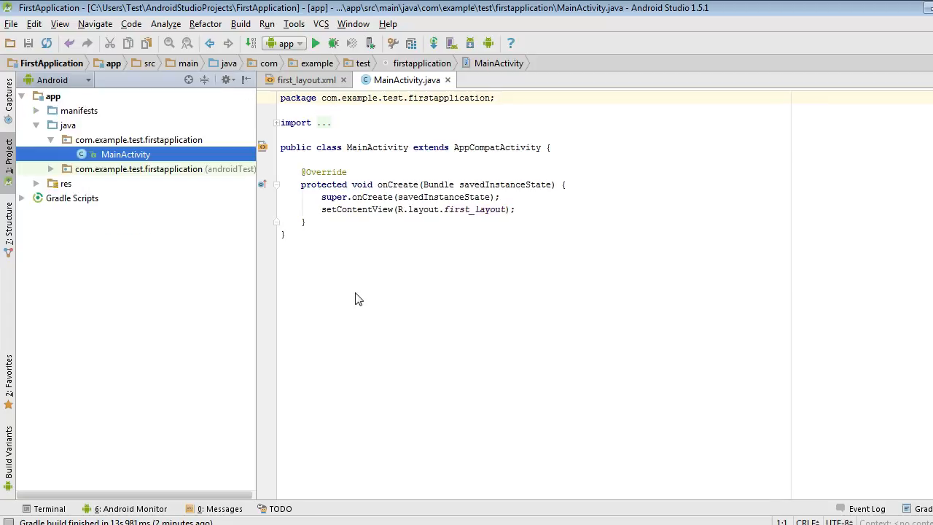
View first_layout.xml in the layout editor and expand the manifests, res and layout folders in the project tree.
click(305, 81)
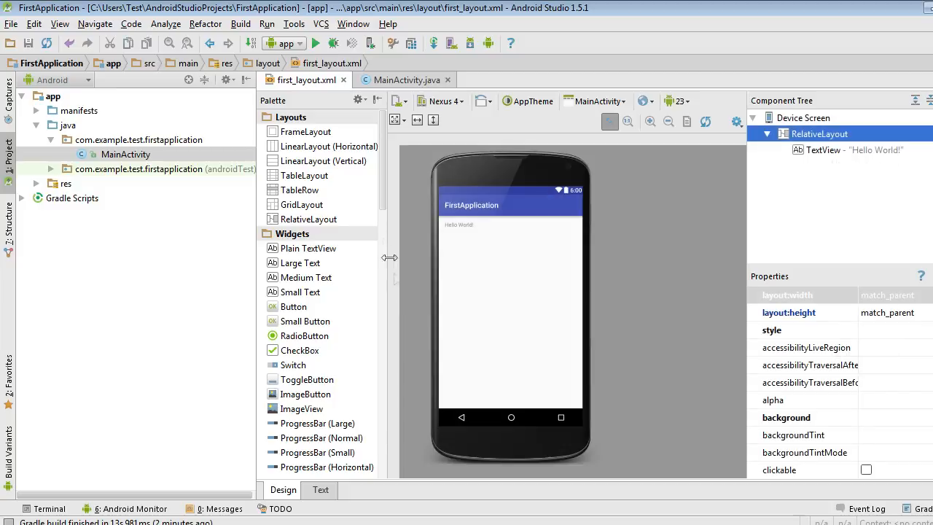
click(35, 111)
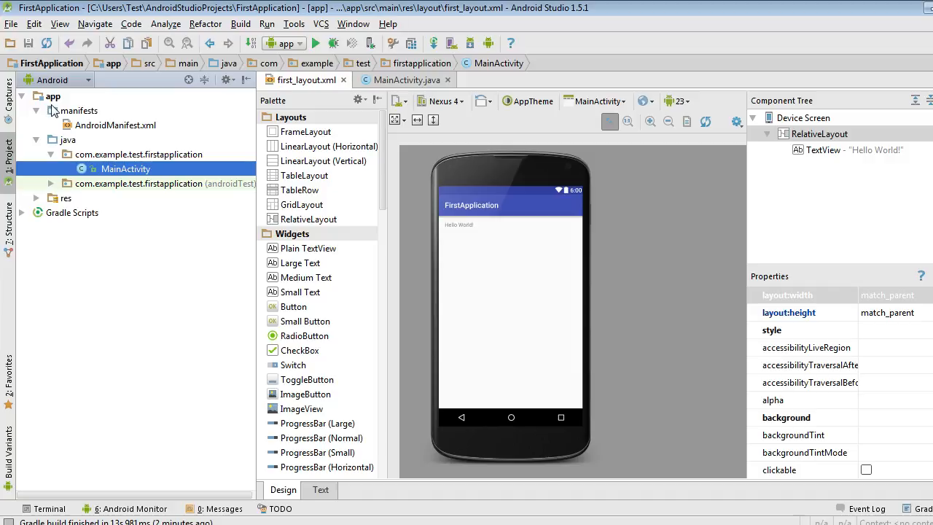
click(37, 198)
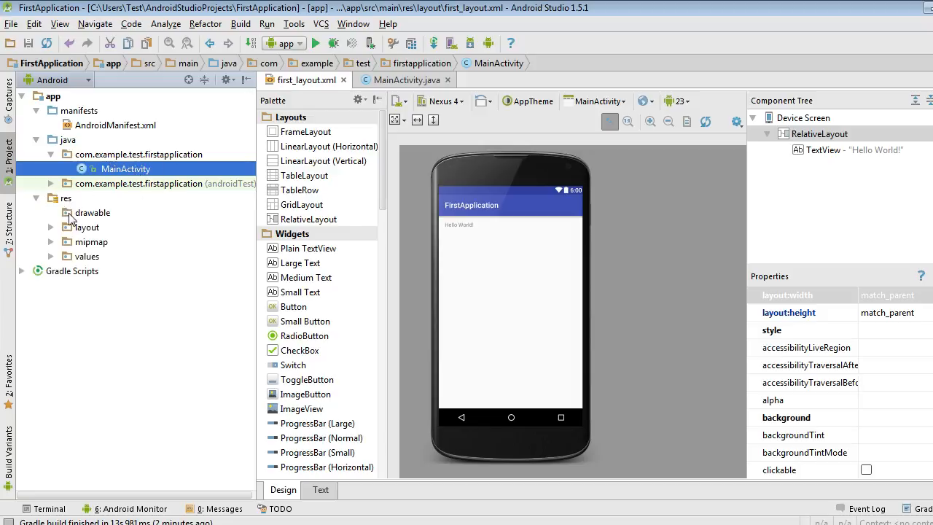
click(66, 213)
click(49, 229)
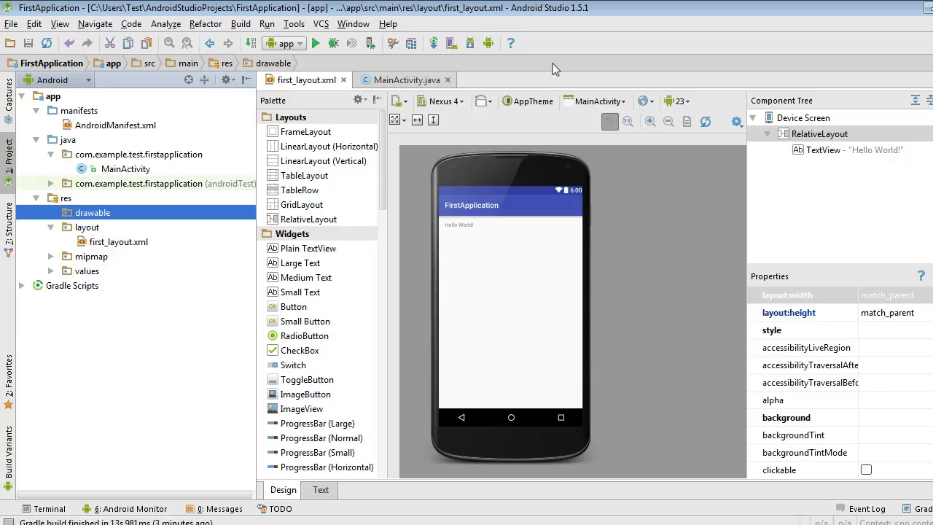
Open the AVD Manager for the project's virtual devices.
click(452, 45)
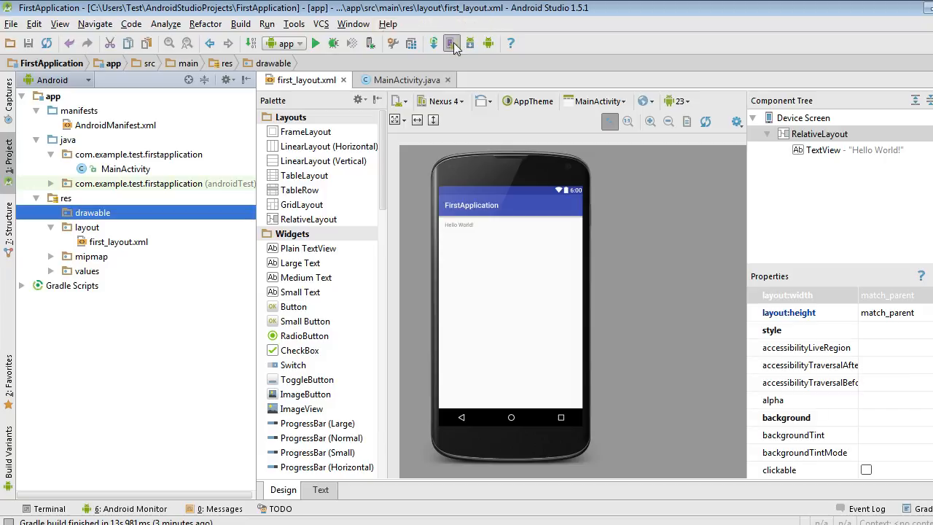